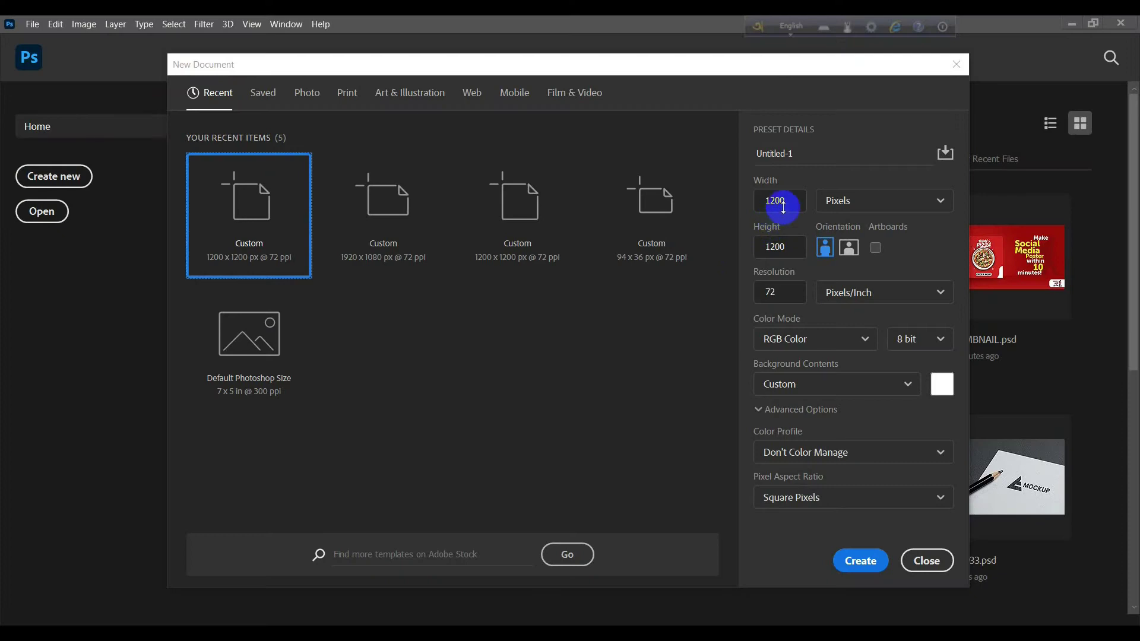
Step: Create a new 1200 × 1200 px document with units kept in pixels
double_click(785, 200)
left_click(869, 200)
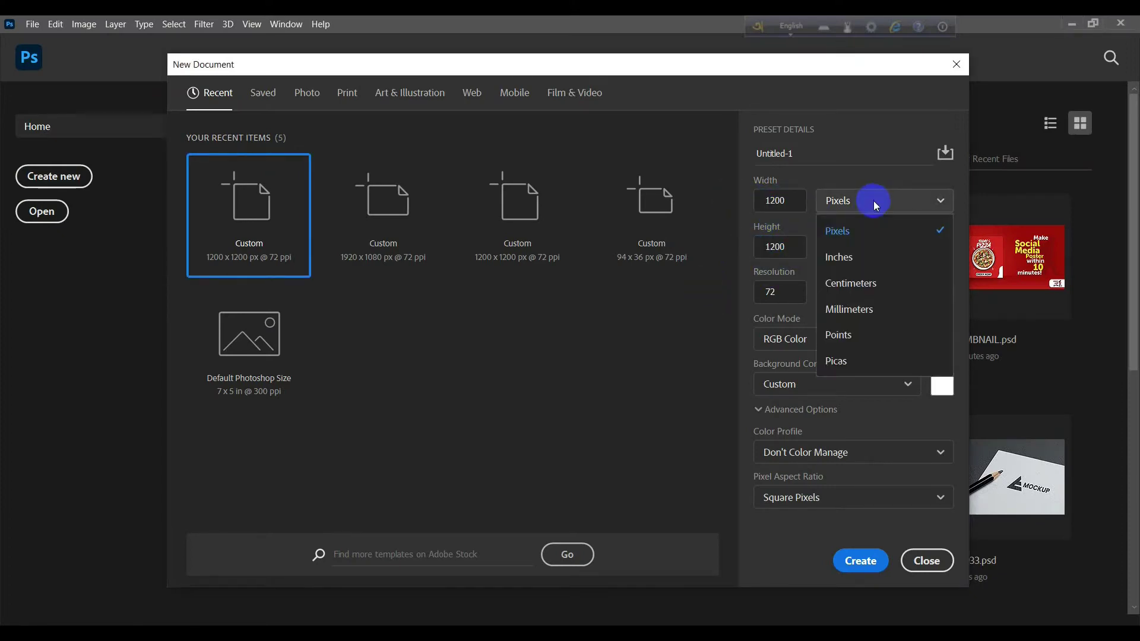
left_click(850, 236)
left_click(861, 561)
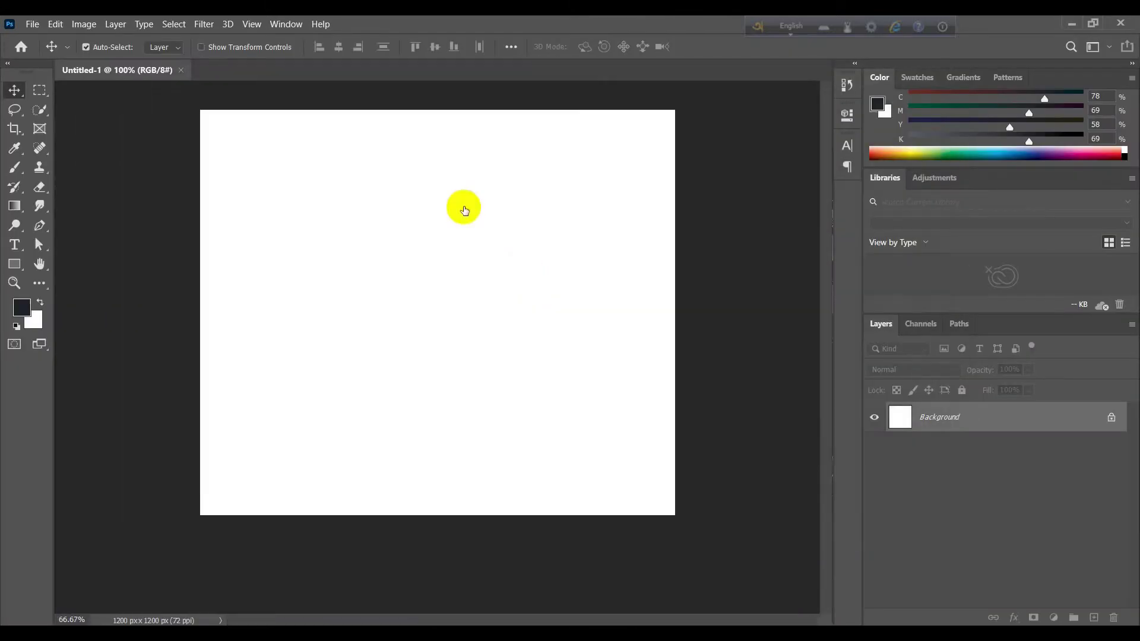
Step: Open the player photo, stripe pattern and Juventus logo images as separate documents
right_click(357, 67)
left_click(408, 154)
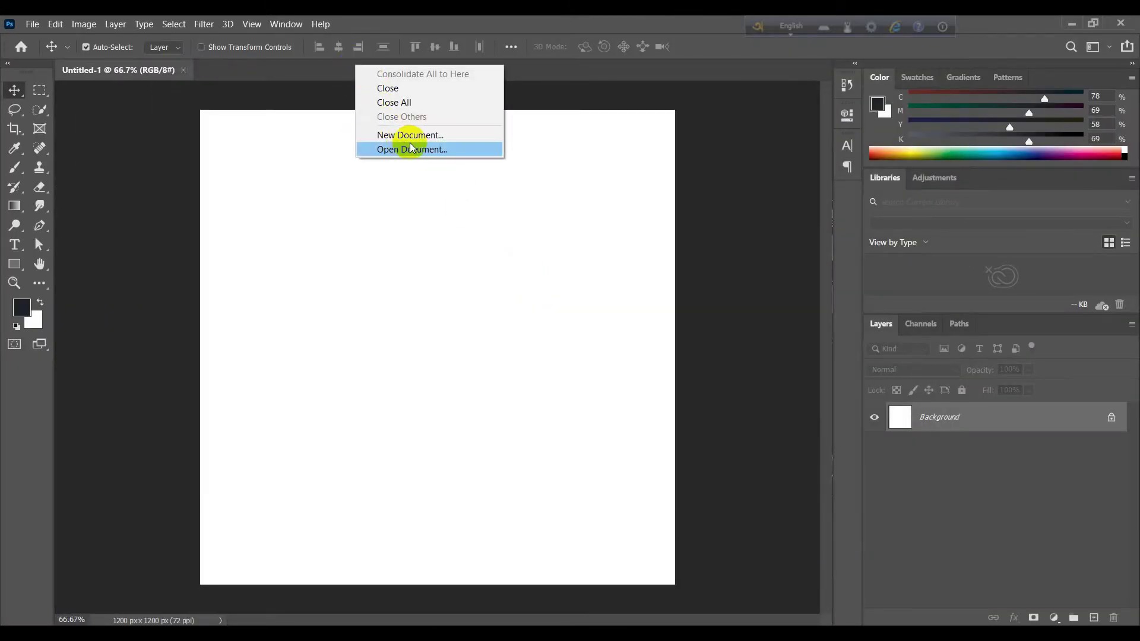
left_click_drag(397, 234, 148, 128)
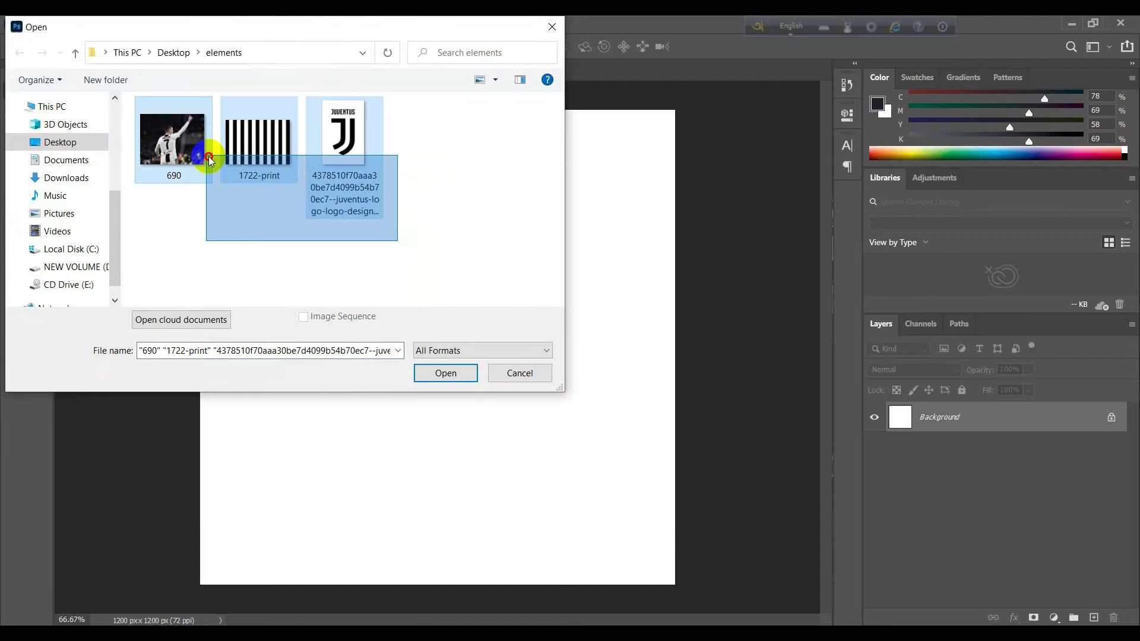
left_click(445, 373)
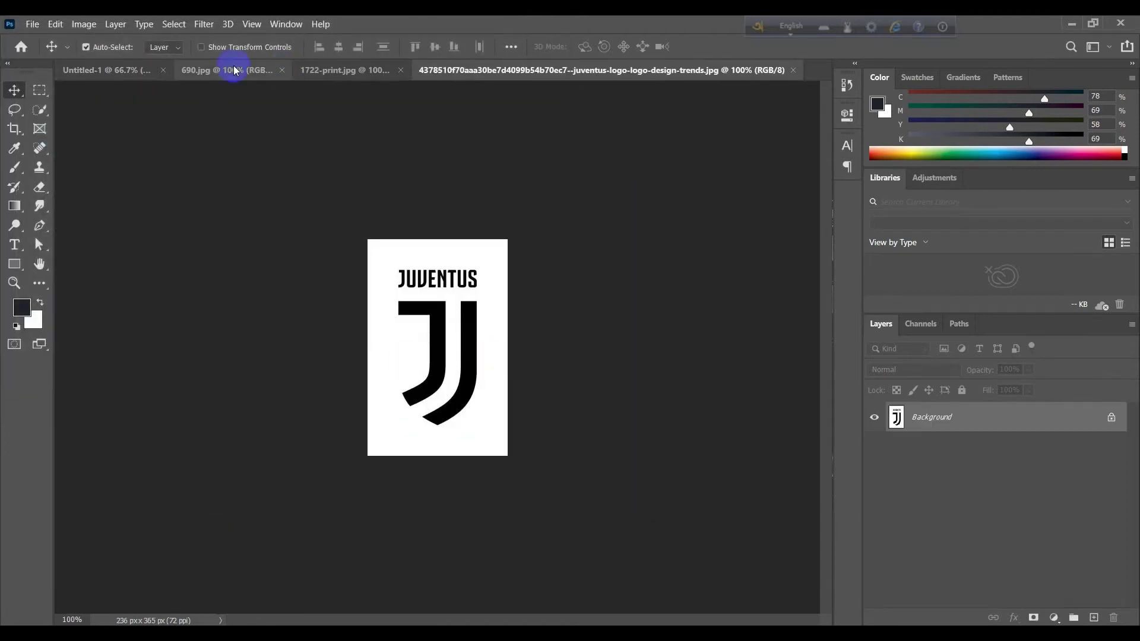
Step: Switch to 690.jpg and select the player with Select > Subject
left_click(232, 70)
left_click(191, 26)
mouse_move(174, 24)
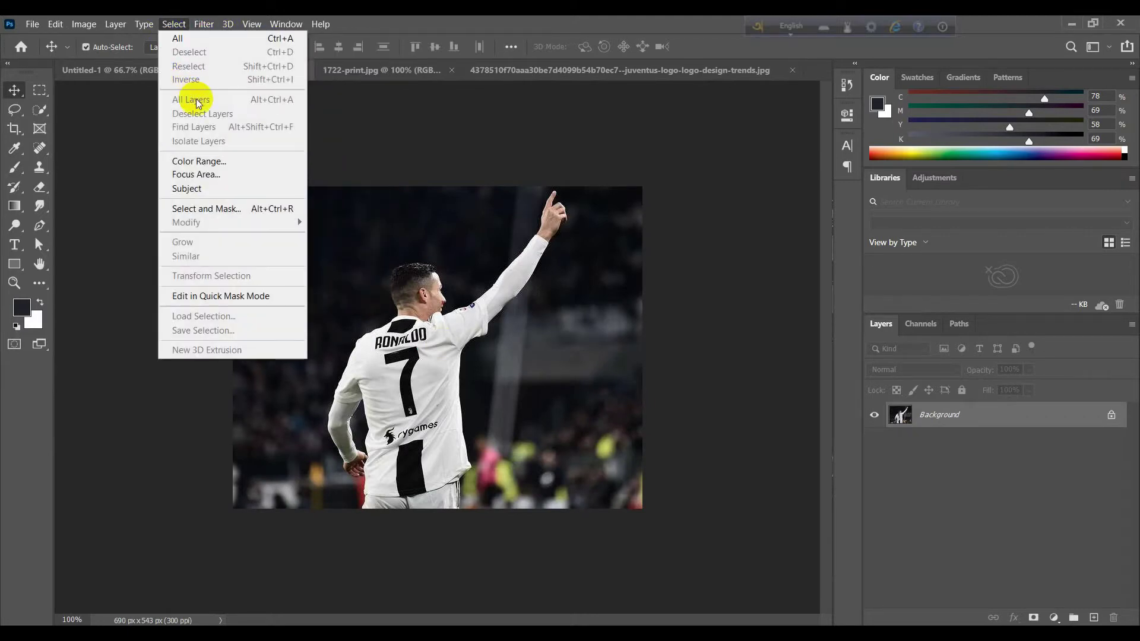
left_click(244, 189)
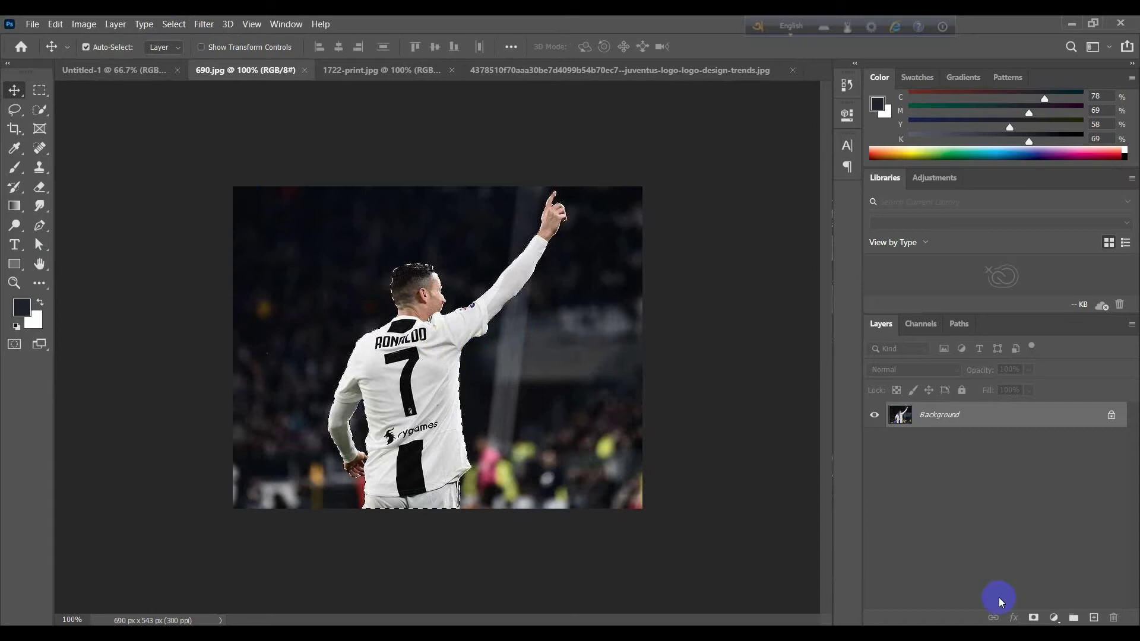
Step: Mask out the photo background, apply the mask, and convert the player layer to a Smart Object
left_click(1032, 618)
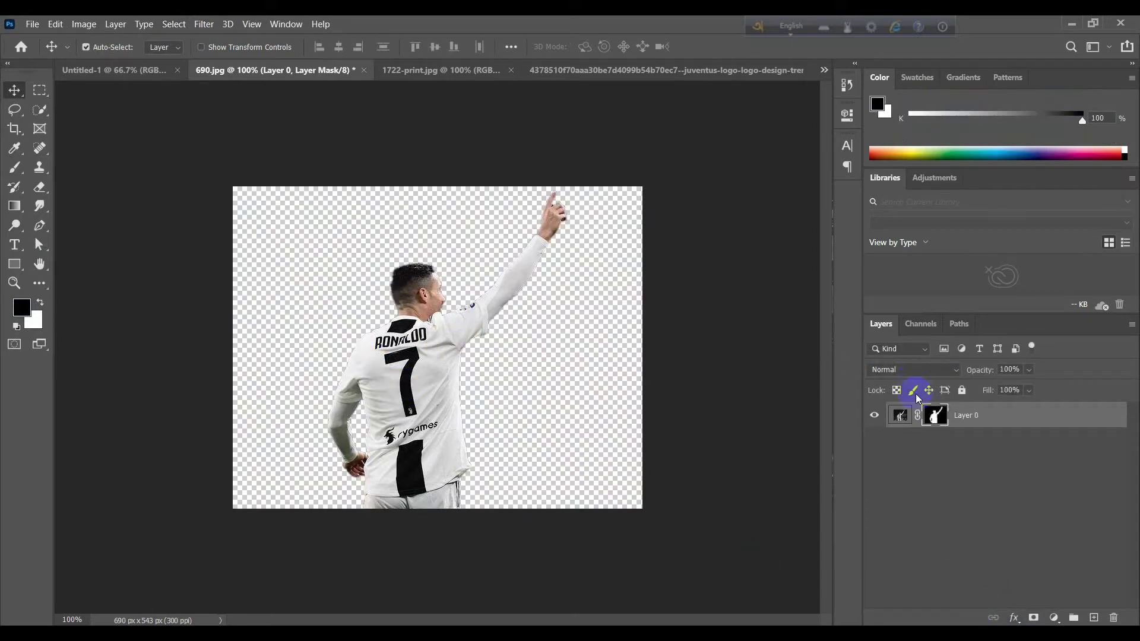
right_click(942, 421)
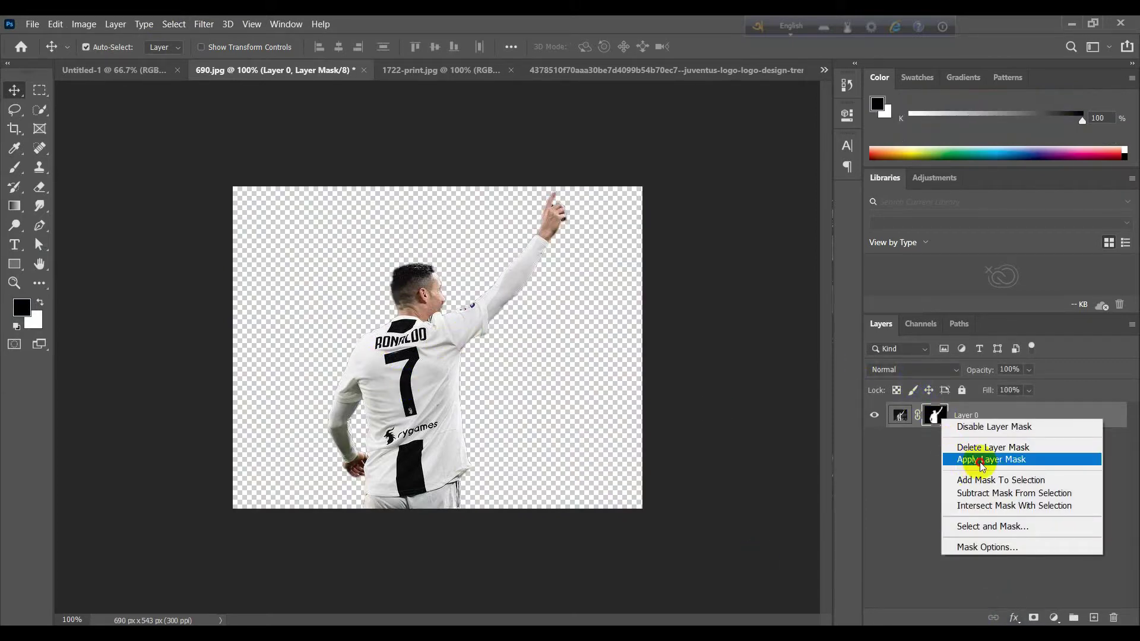
left_click(964, 456)
right_click(953, 426)
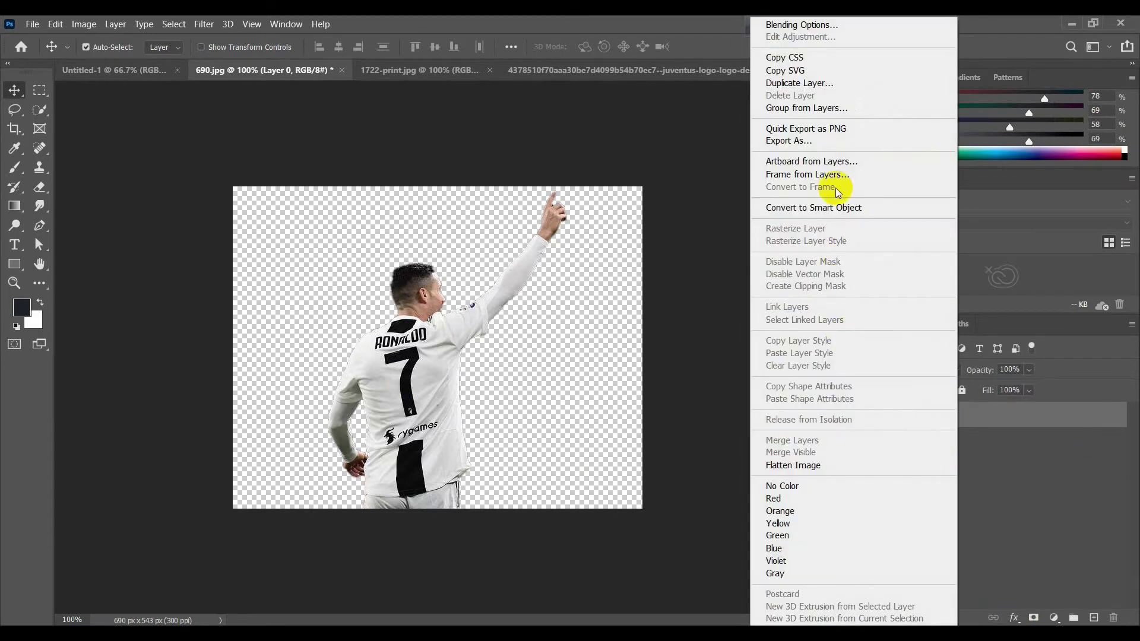
left_click(883, 207)
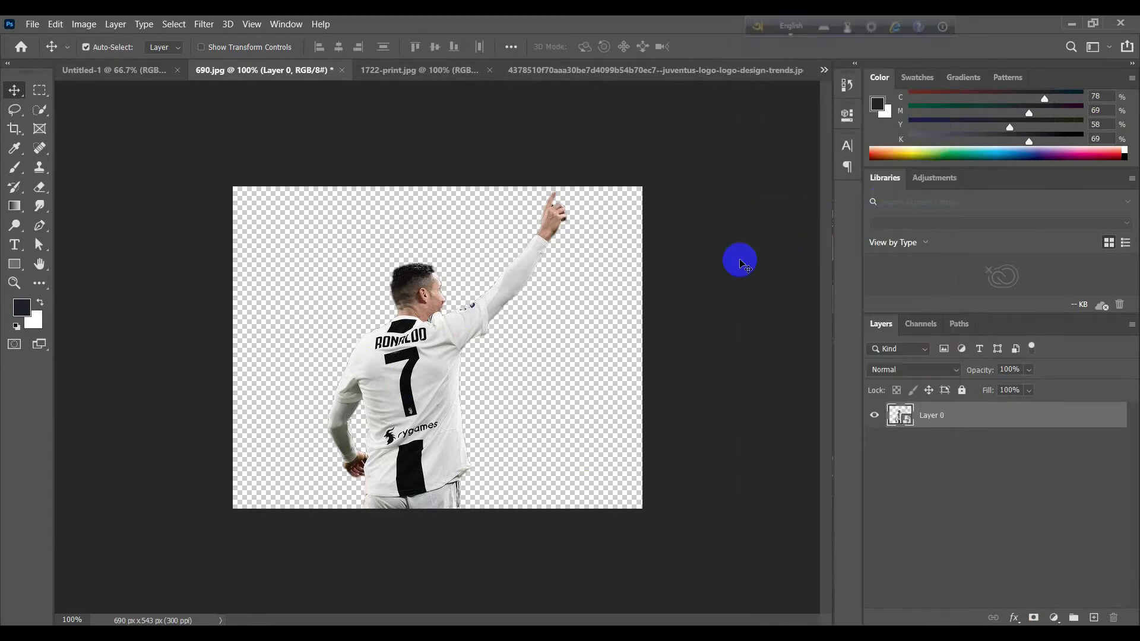
Step: Move the player cut-out into Untitled-1, enlarged and positioned across the lower poster
mouse_move(402, 303)
left_mouse_down()
mouse_move(144, 110)
mouse_move(422, 346)
mouse_move(366, 483)
left_mouse_up()
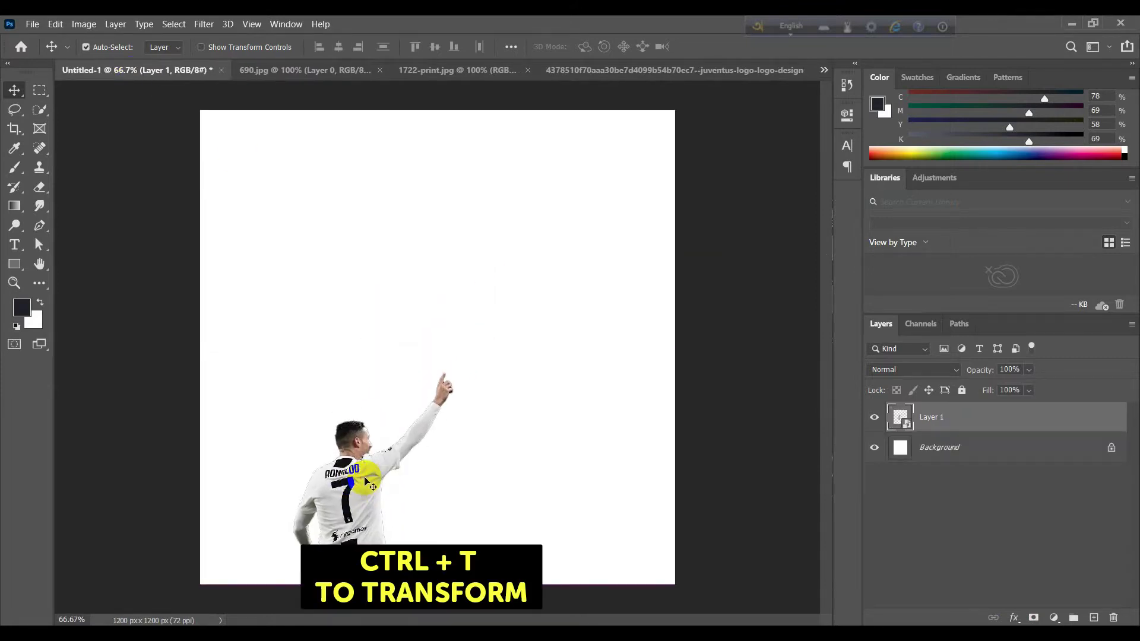
key("ctrl+t")
left_click_drag(448, 374, 687, 189)
key("Return")
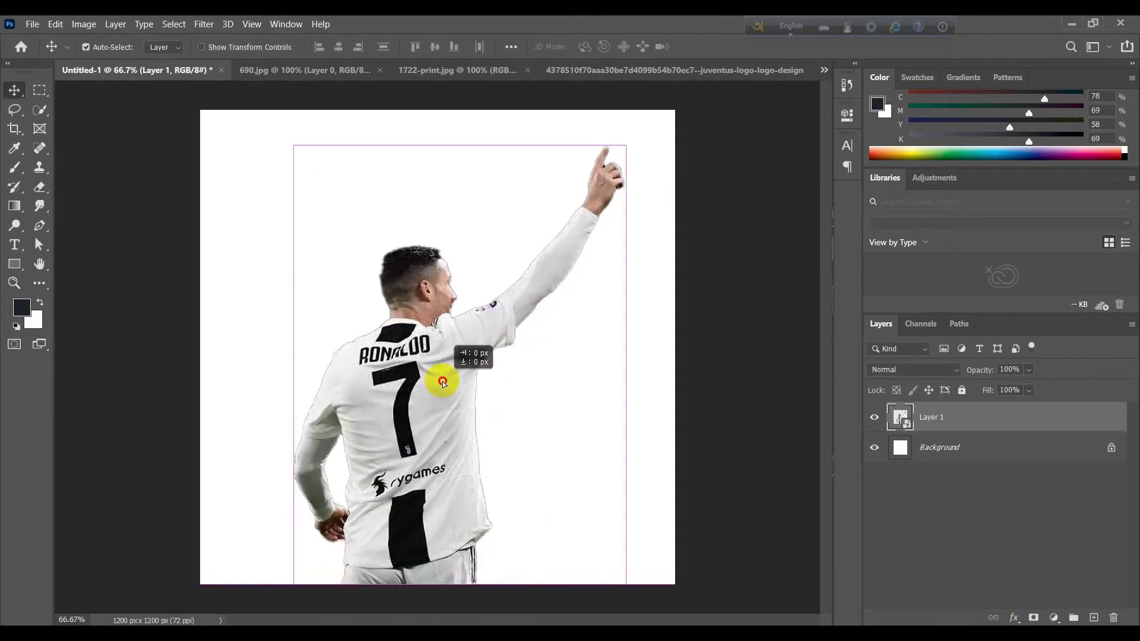
left_click_drag(442, 383, 448, 383)
left_click_drag(424, 281, 387, 270)
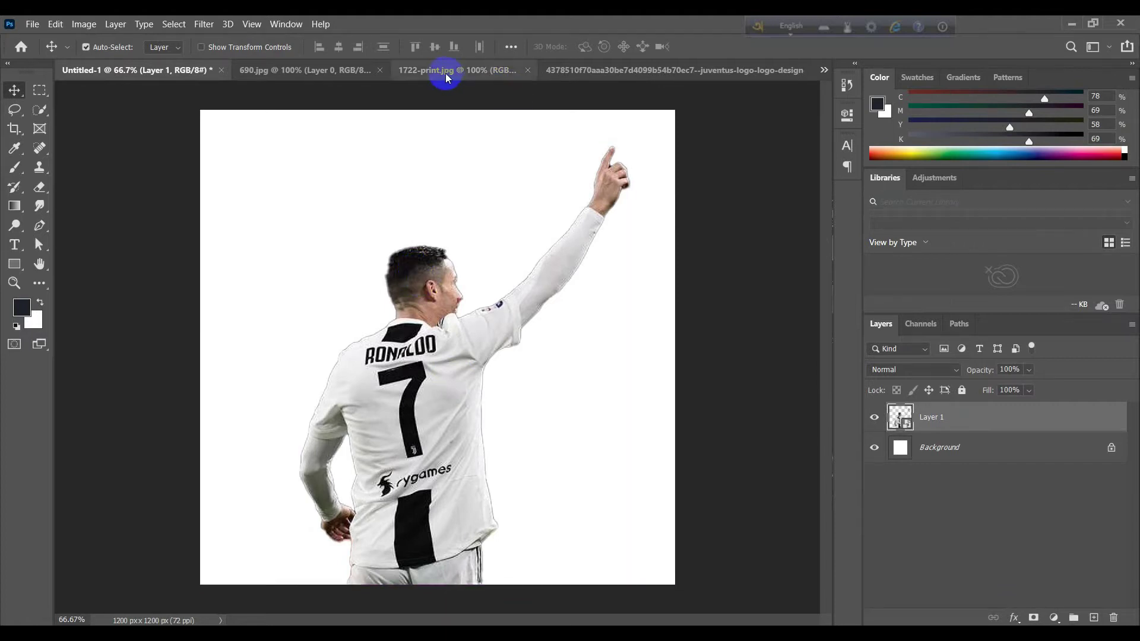
Step: Bring the 1722-print stripe pattern into the poster, scaled to cover the whole canvas
key("Return")
mouse_move(453, 298)
left_mouse_down()
mouse_move(171, 89)
mouse_move(326, 237)
mouse_move(327, 224)
left_mouse_up()
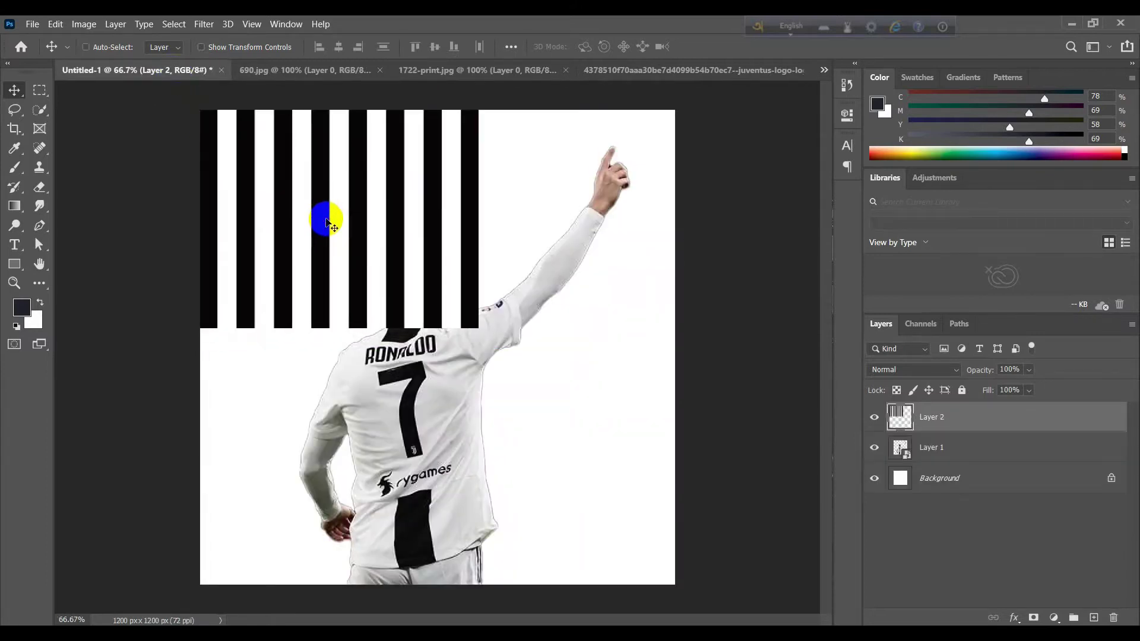
key("ctrl+t")
mouse_move(481, 328)
left_mouse_down()
mouse_move(671, 526)
mouse_move(830, 619)
left_mouse_up()
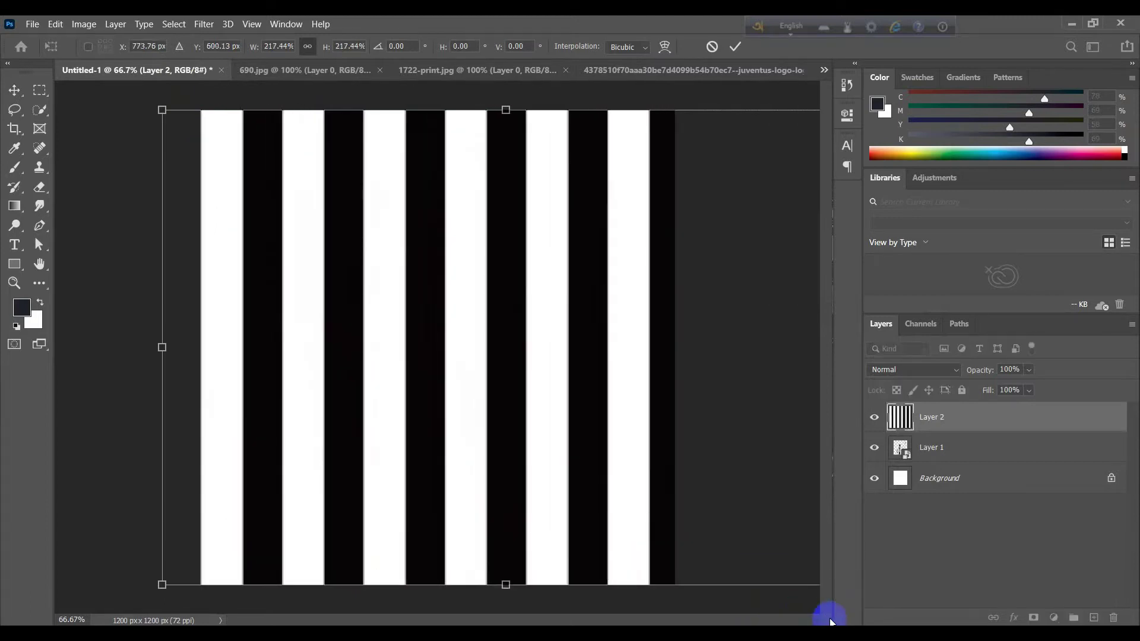
double_click(606, 438)
left_click_drag(602, 436, 537, 433)
Step: Place the stripes layer behind the player and fine-tune the player's position
left_click_drag(1043, 427, 1024, 461)
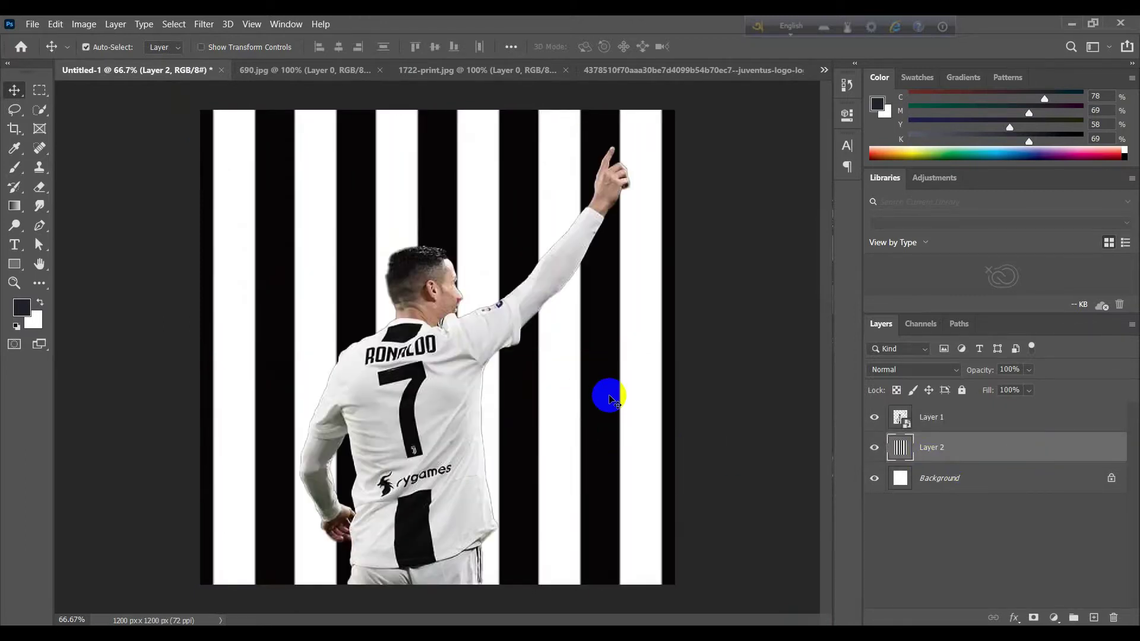
left_click_drag(463, 377, 466, 378)
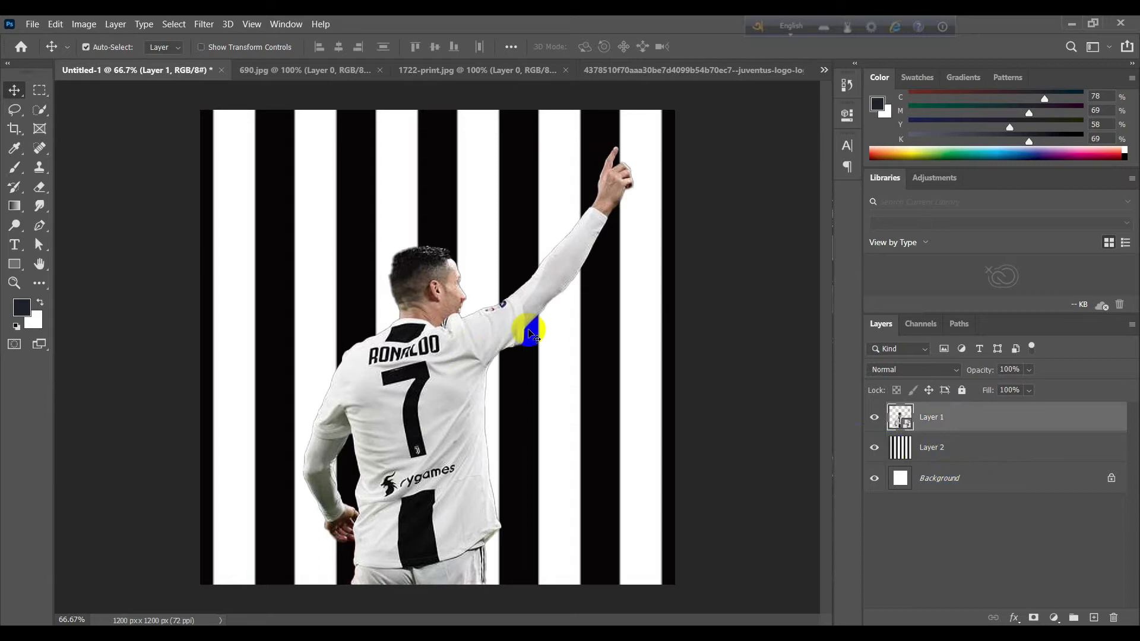
left_click_drag(453, 363, 456, 362)
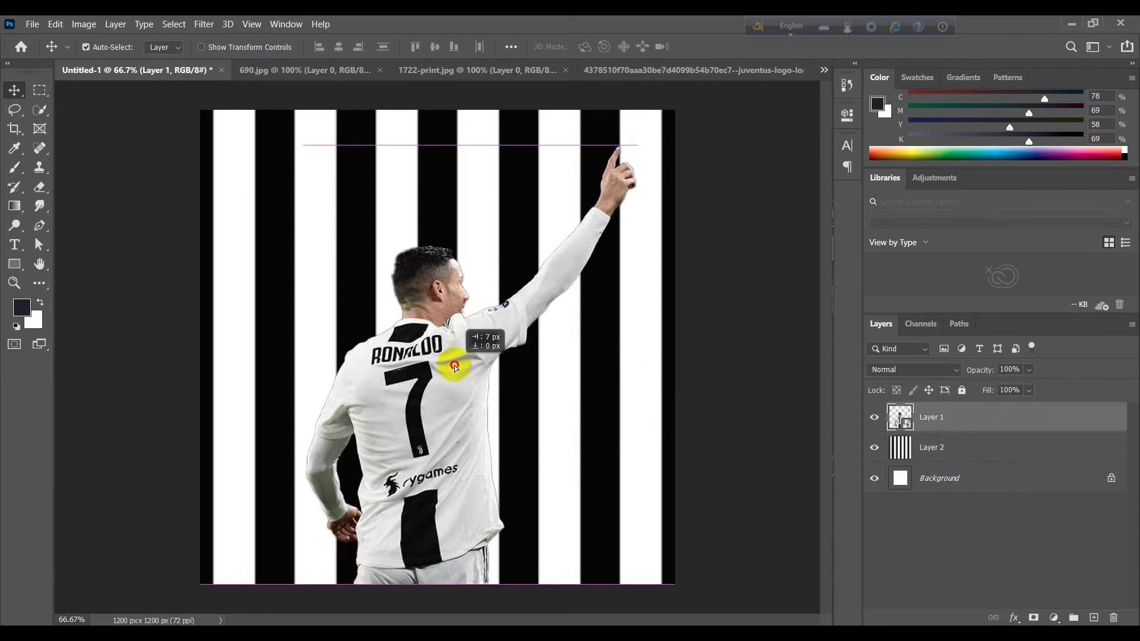
left_click(963, 503)
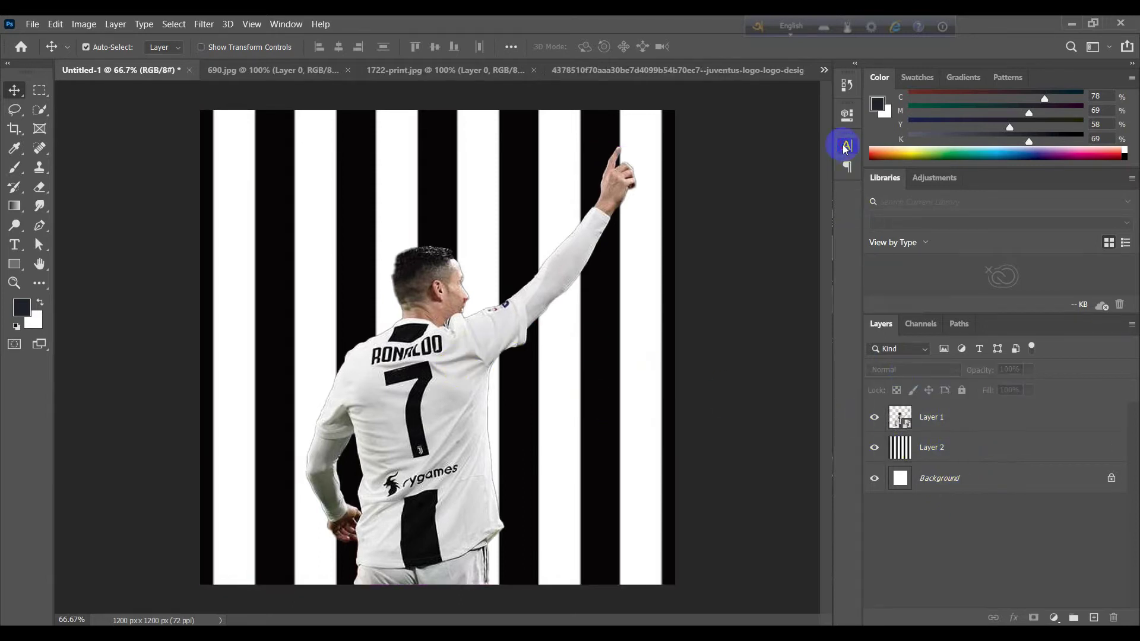
left_click(846, 146)
left_click(159, 116)
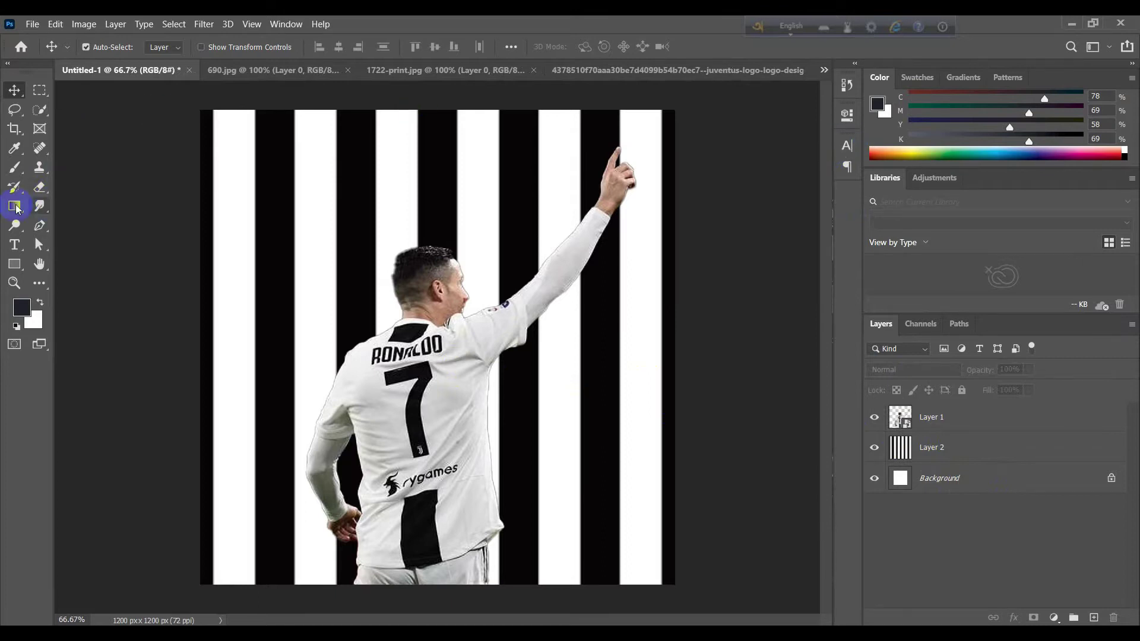
Step: Add GOAL text, enlarge it to about 216 pt, and move it to the poster top
left_click(16, 244)
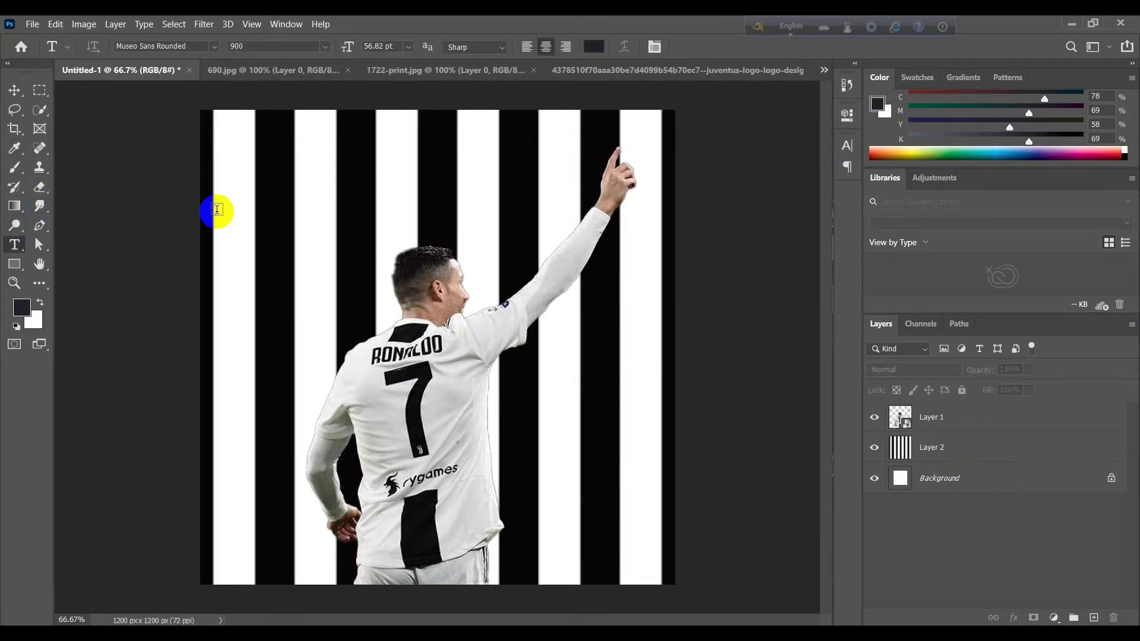
left_click(335, 198)
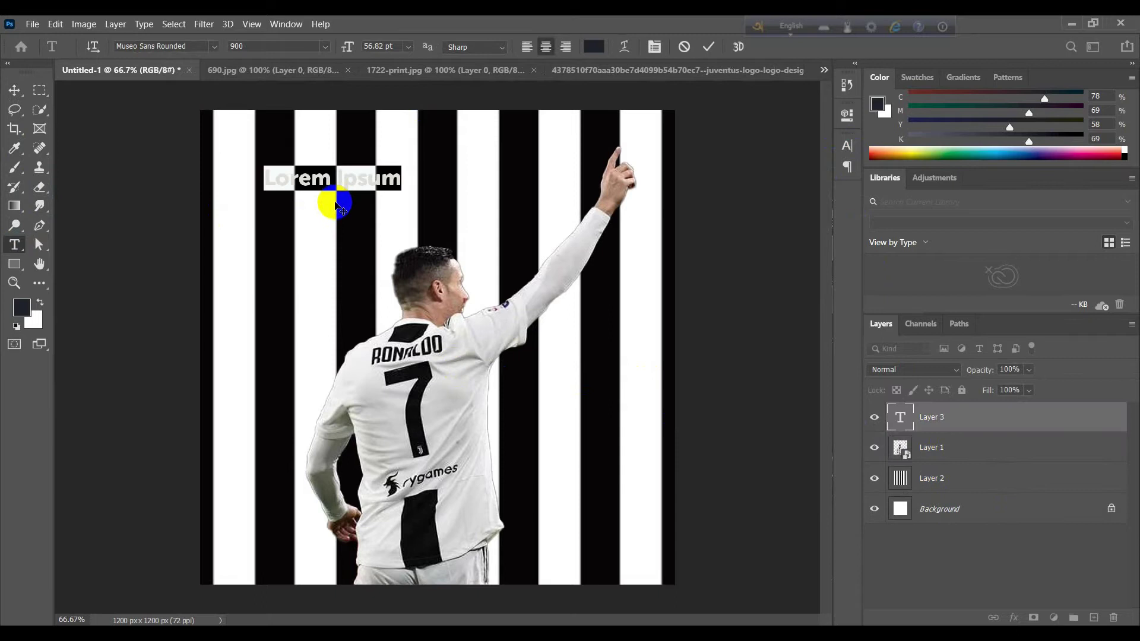
type("GOAL")
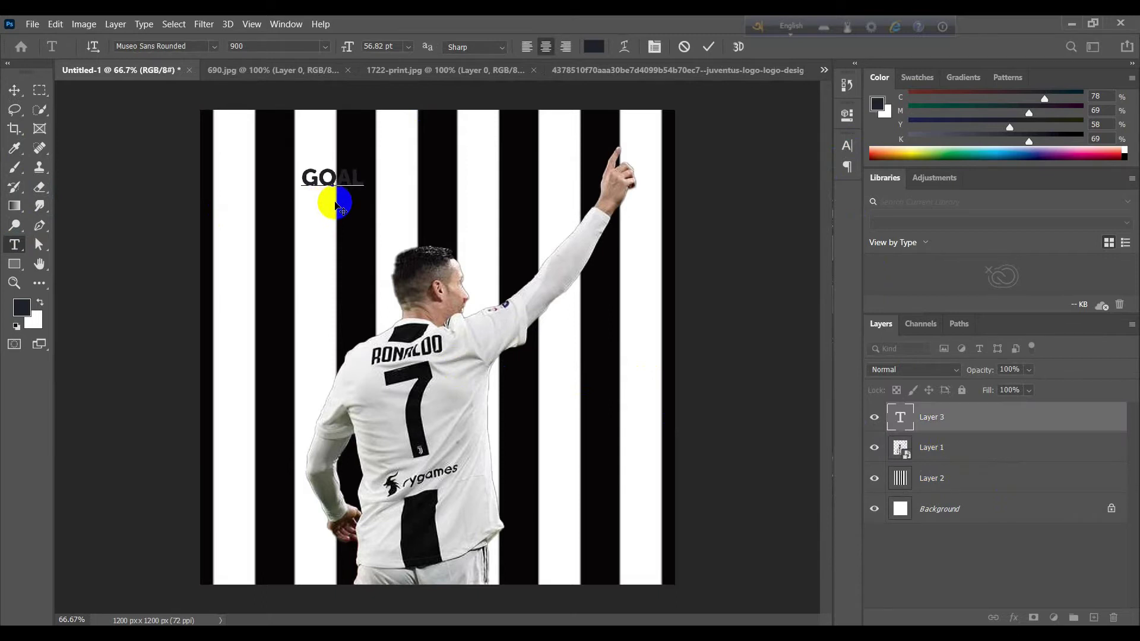
left_click(14, 90)
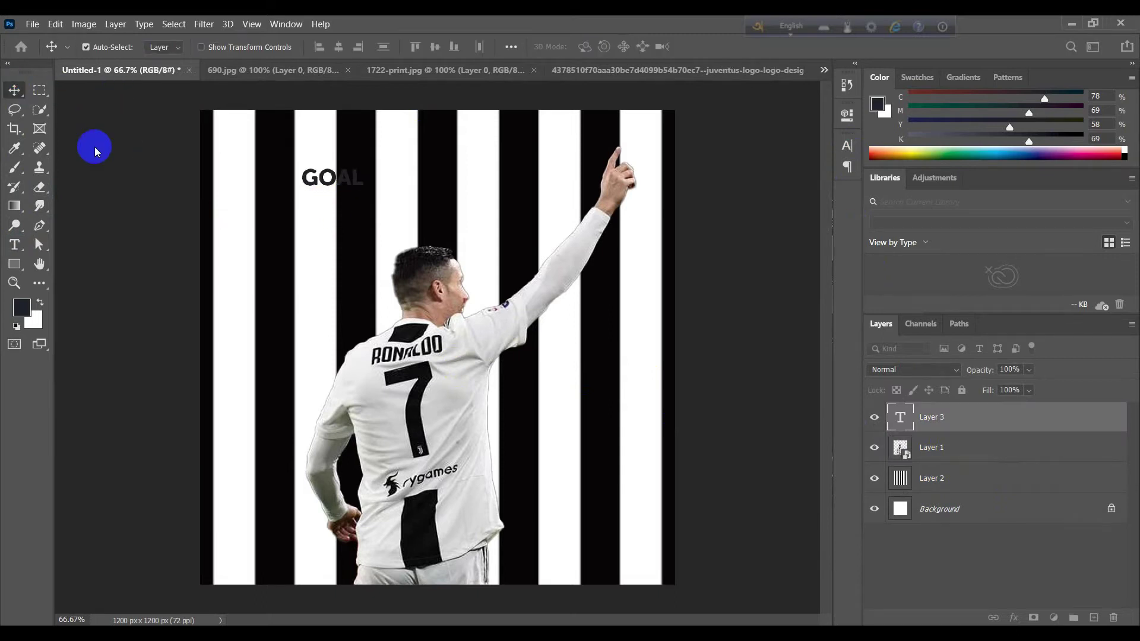
key("ctrl+t")
left_click_drag(362, 191, 546, 237)
key("Return")
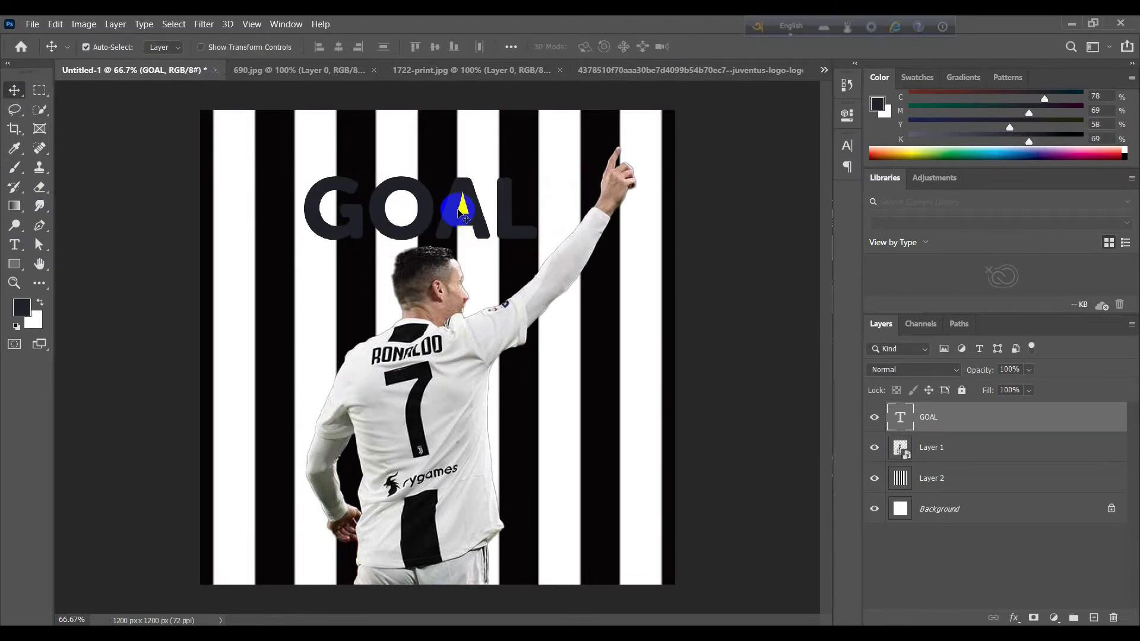
left_click_drag(475, 209, 500, 172)
left_click(847, 145)
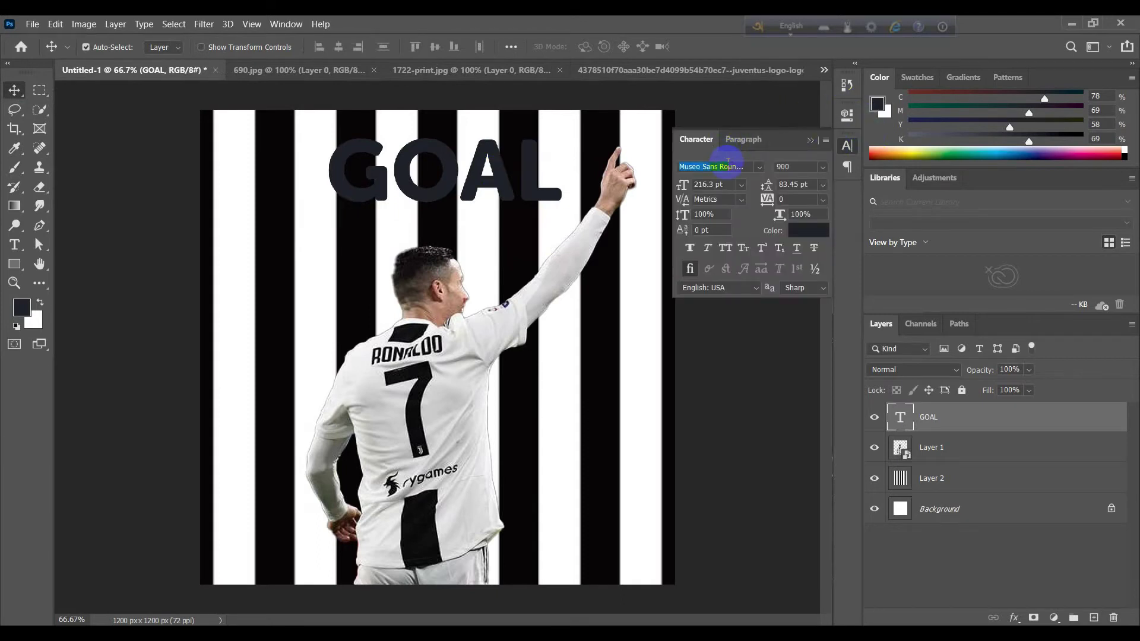
Step: Set the GOAL text font to Brush King
type("Bun")
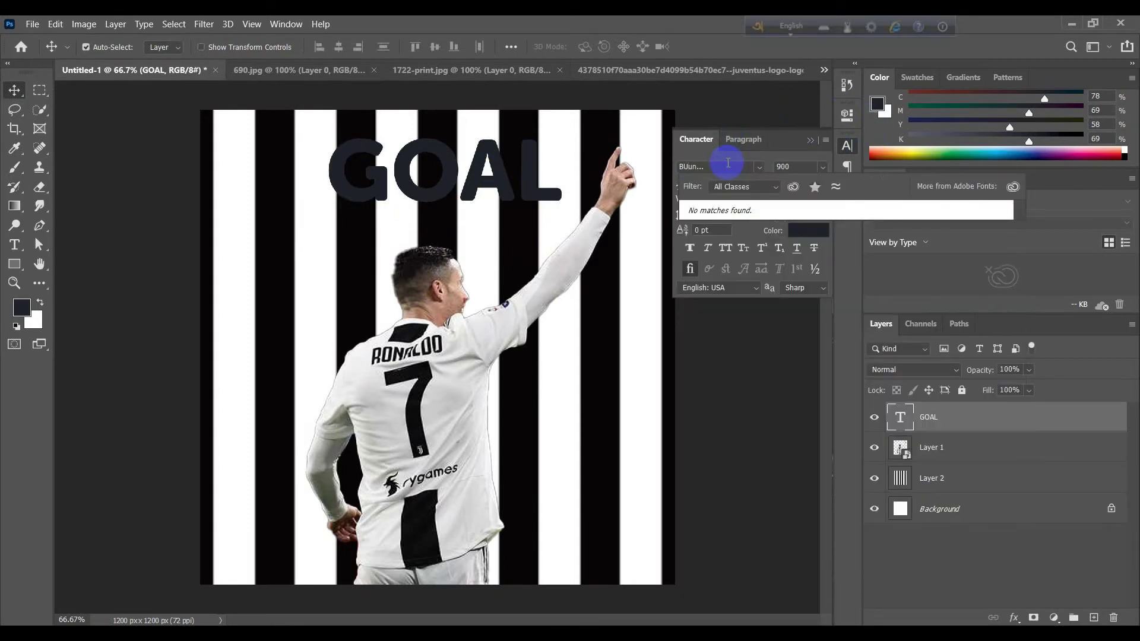
left_click(728, 163)
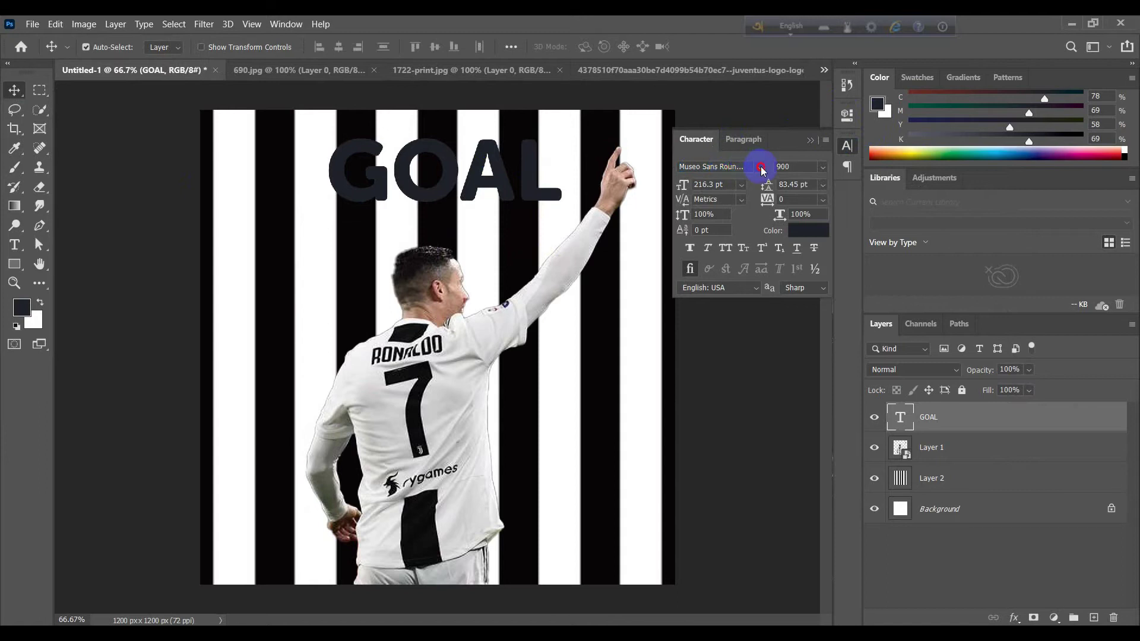
left_click(761, 167)
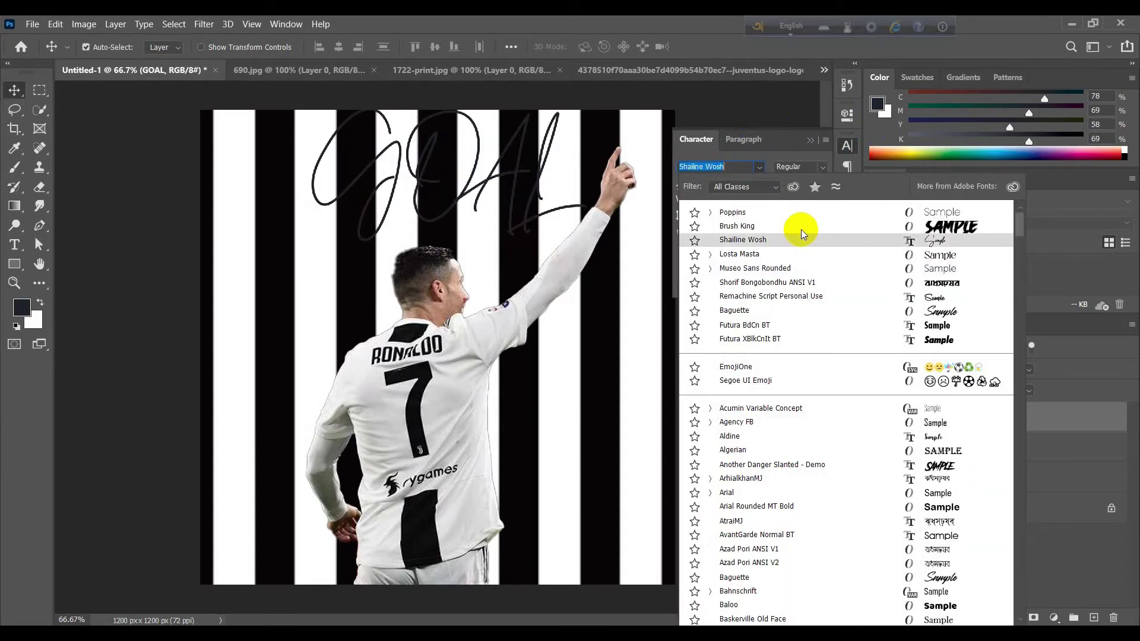
left_click(800, 226)
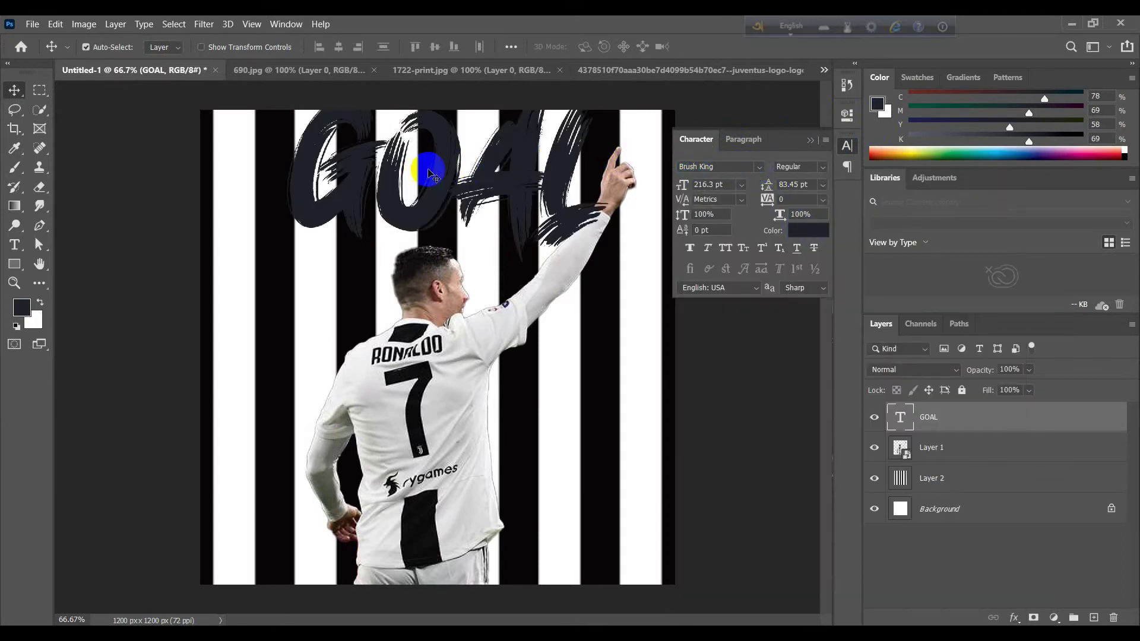
Step: Move GOAL slightly lower and put its layer beneath the player layer
left_click_drag(473, 185, 474, 201)
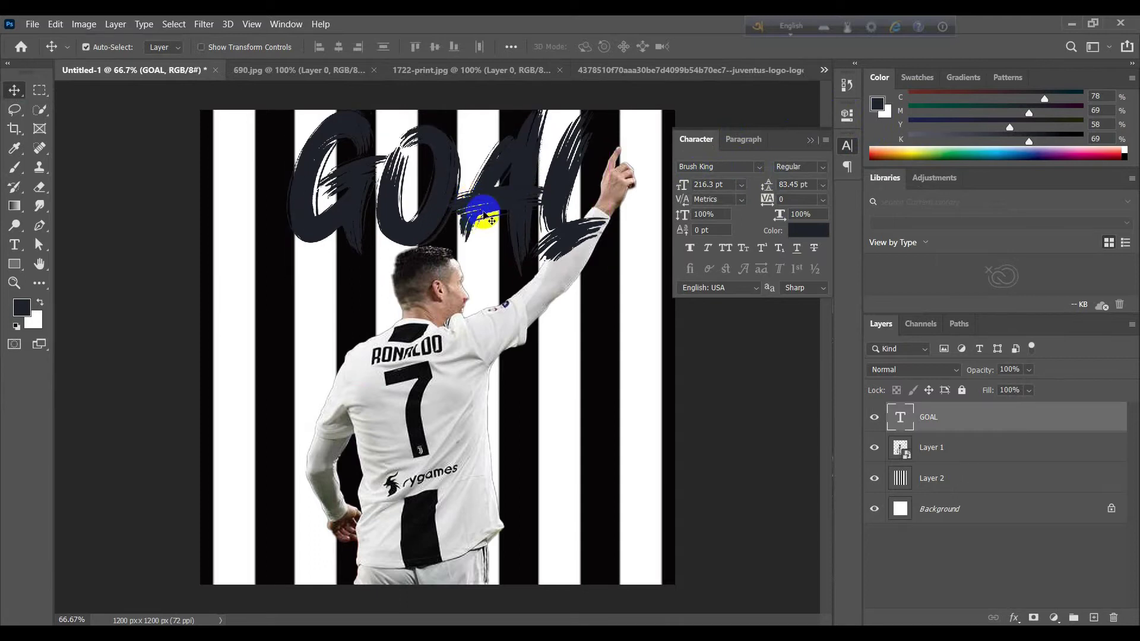
left_click(883, 452)
left_click_drag(1008, 423, 998, 450)
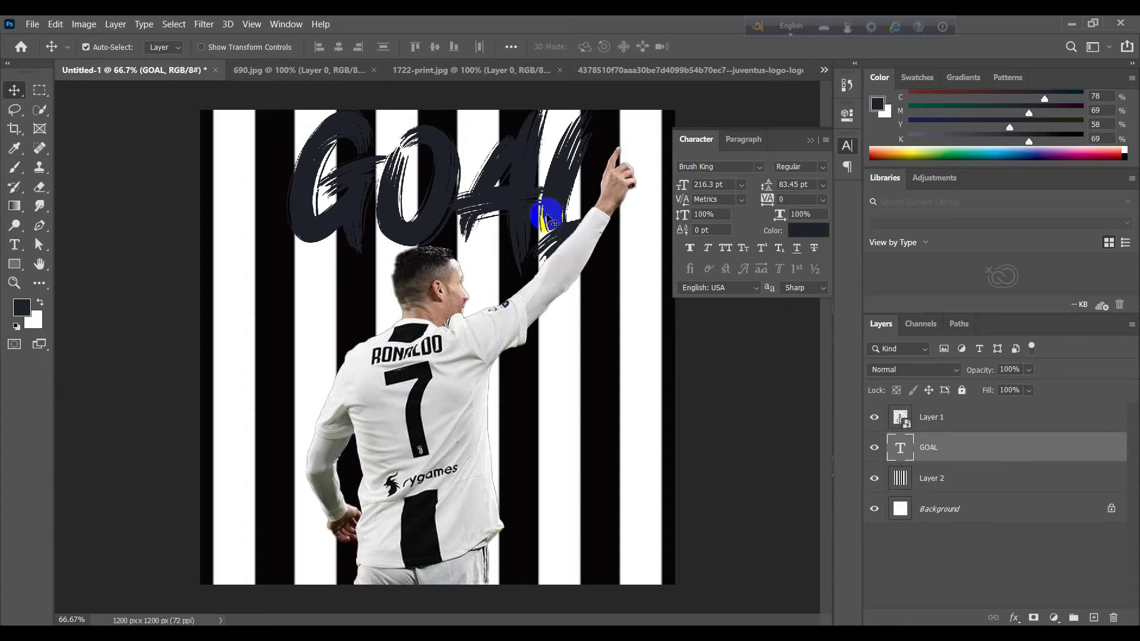
key("ctrl")
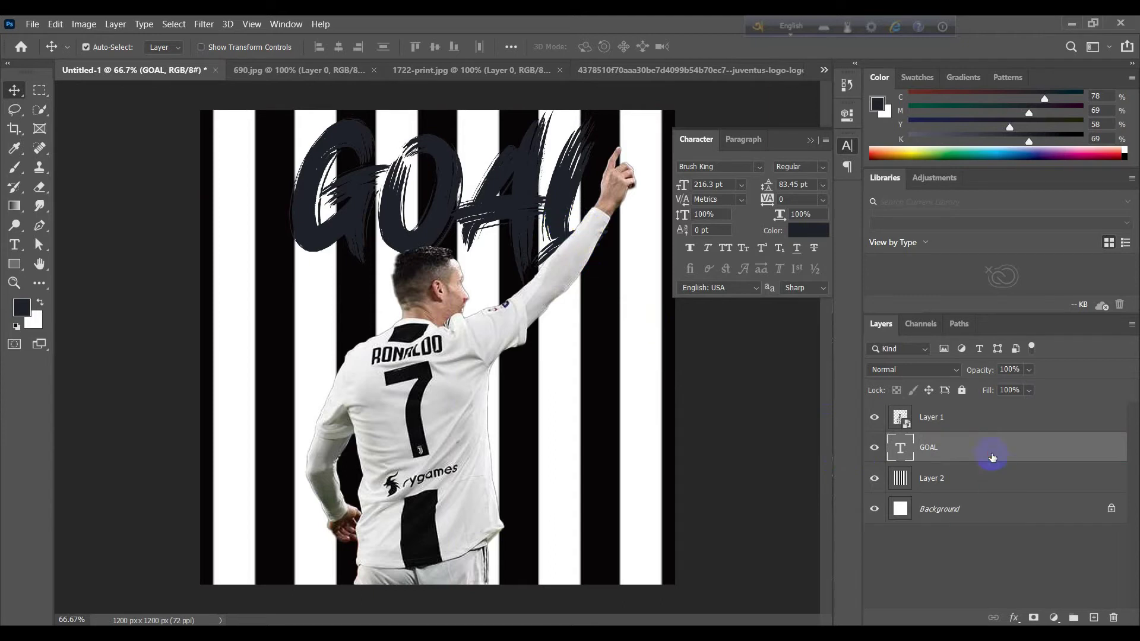
Step: Give GOAL a 7 px stroke in light grey sampled from the jersey
double_click(902, 468)
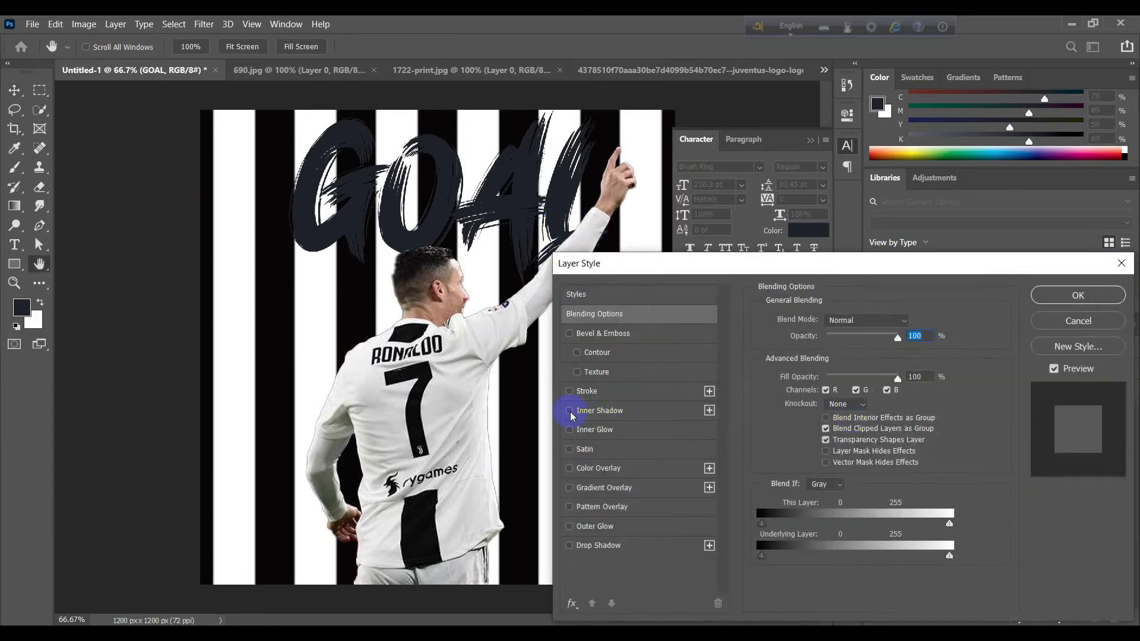
left_click(611, 397)
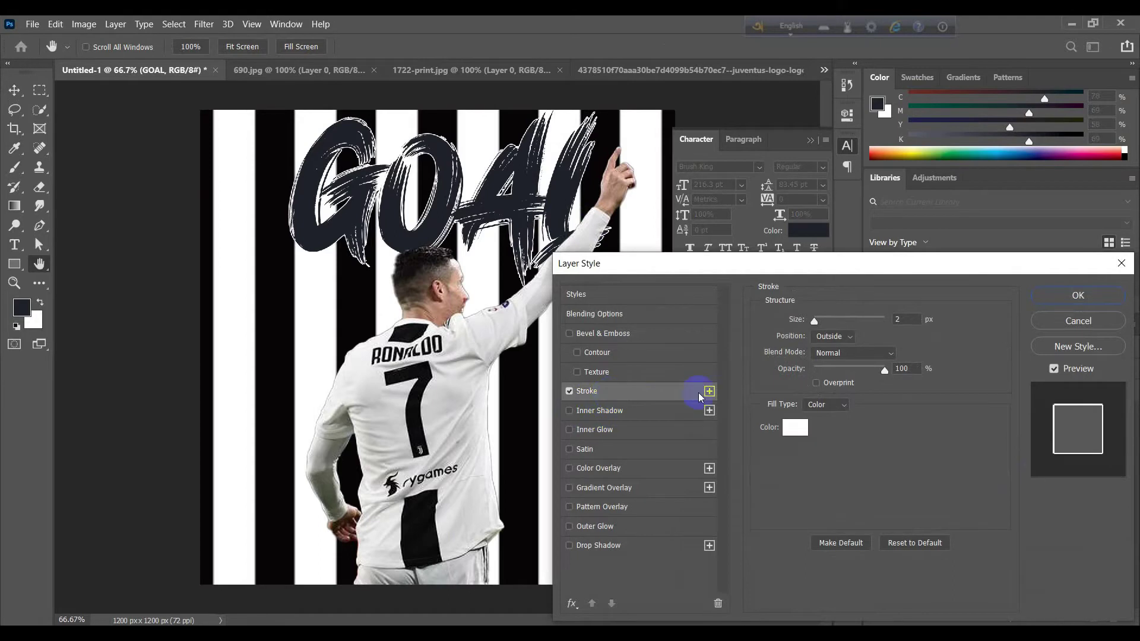
left_click(795, 427)
left_click(456, 410)
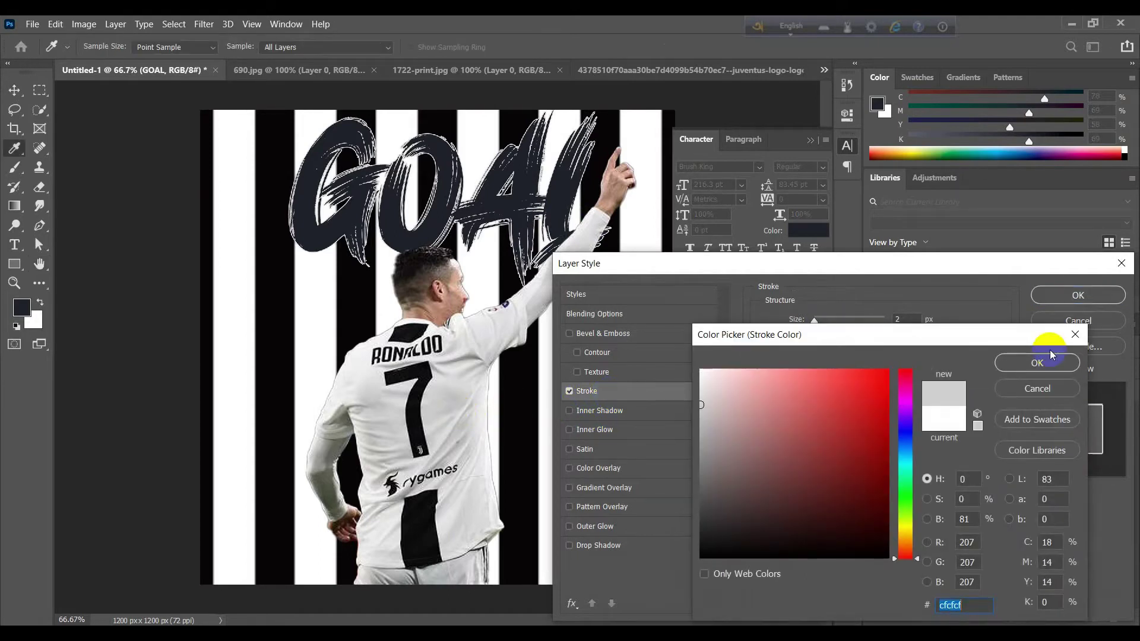
left_click(1038, 362)
left_click_drag(823, 319, 820, 321)
left_click(831, 336)
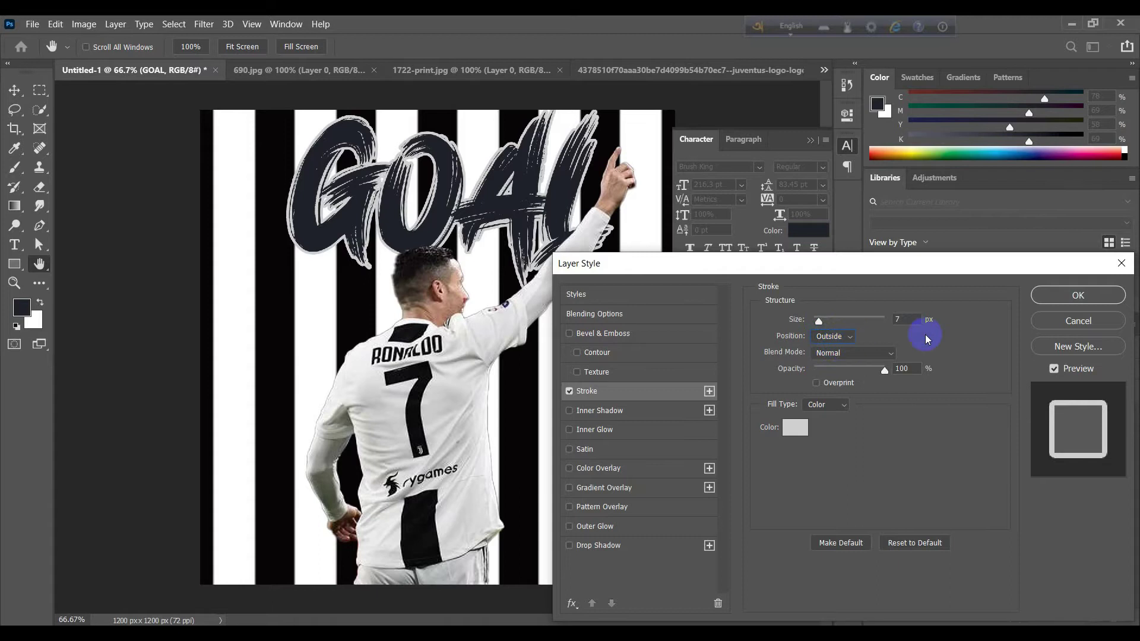
left_click(786, 424)
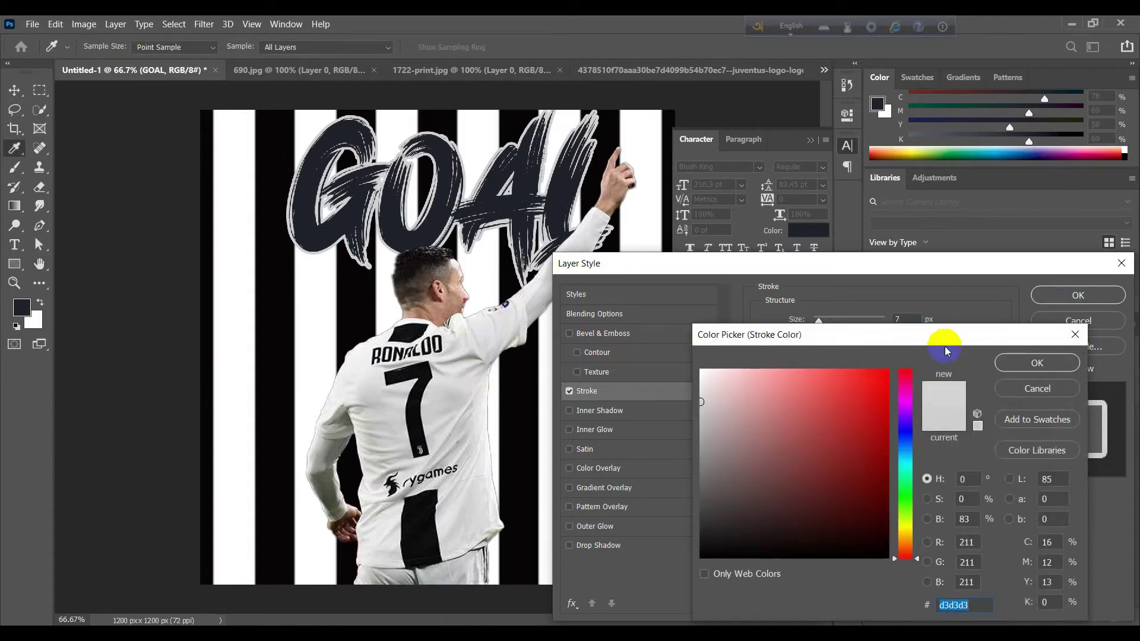
key("Return")
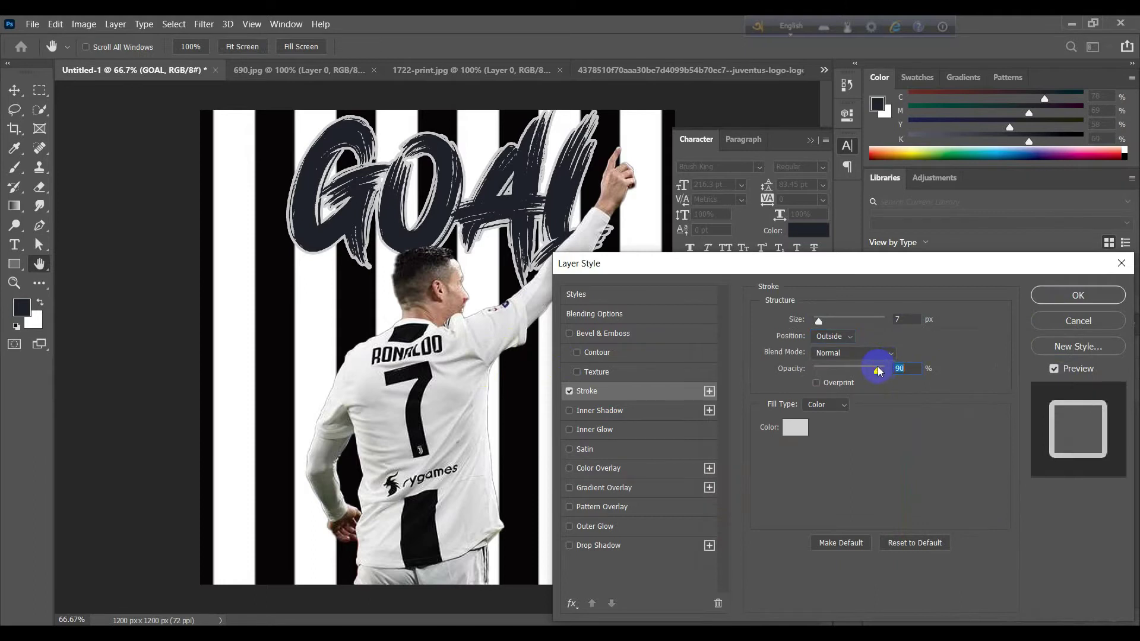
left_click(1069, 304)
key("v")
Step: Shift the GOAL text slightly left and scale it up a little
mouse_move(497, 220)
left_mouse_down()
mouse_move(481, 228)
mouse_move(490, 224)
left_mouse_up()
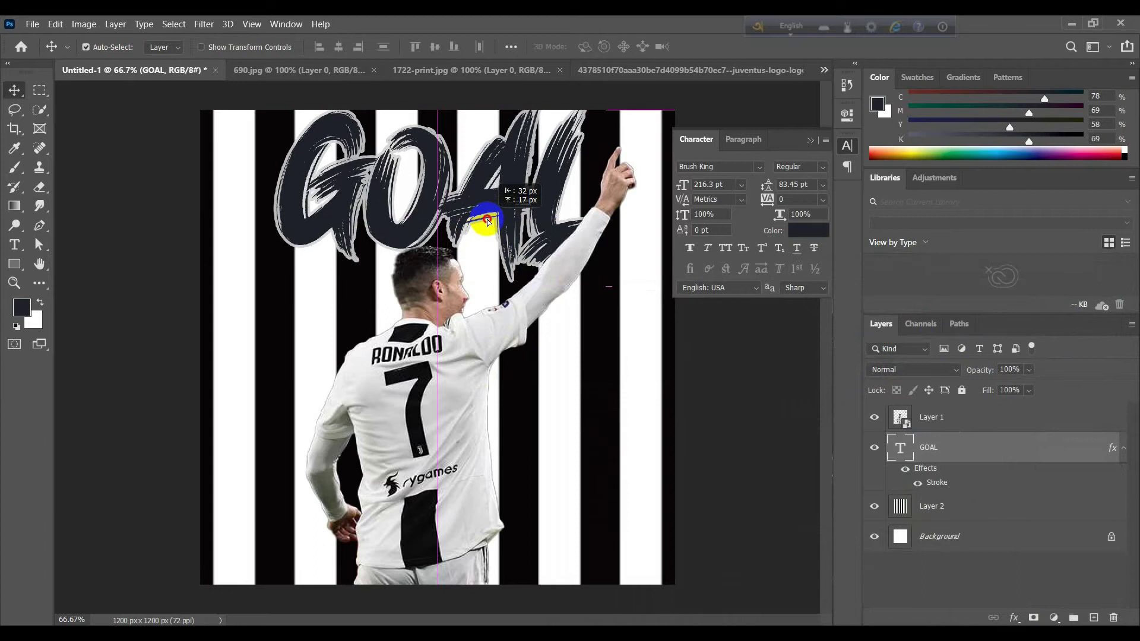
key("ctrl+t")
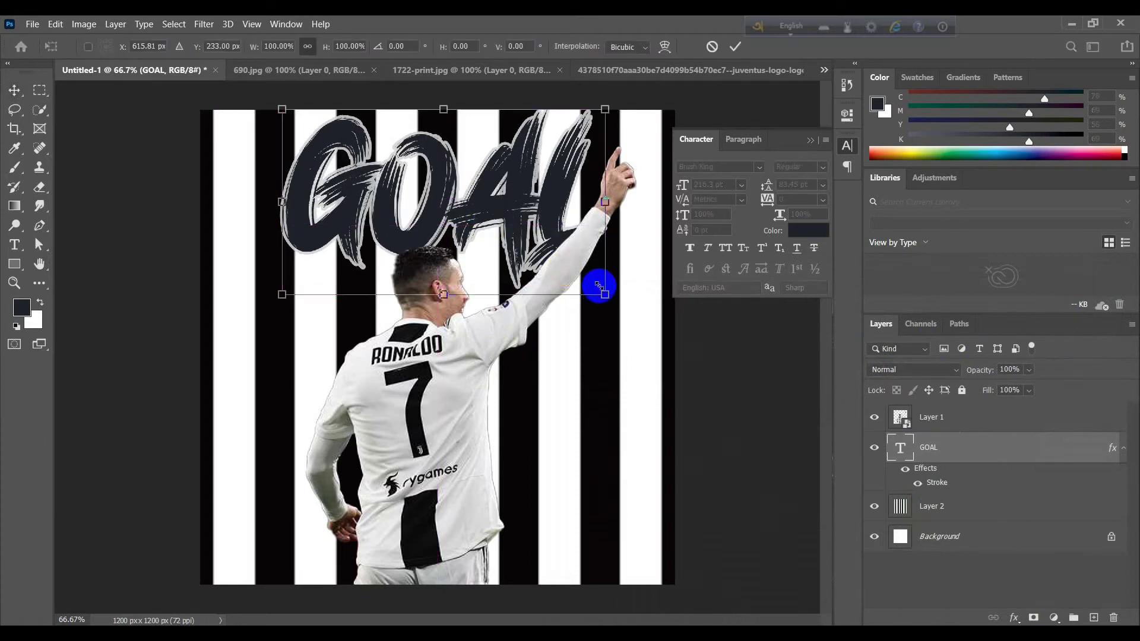
left_click_drag(611, 296, 611, 297)
Step: Duplicate GOAL to the left and right edges mid-poster, then add empty Layer 3
key("Return")
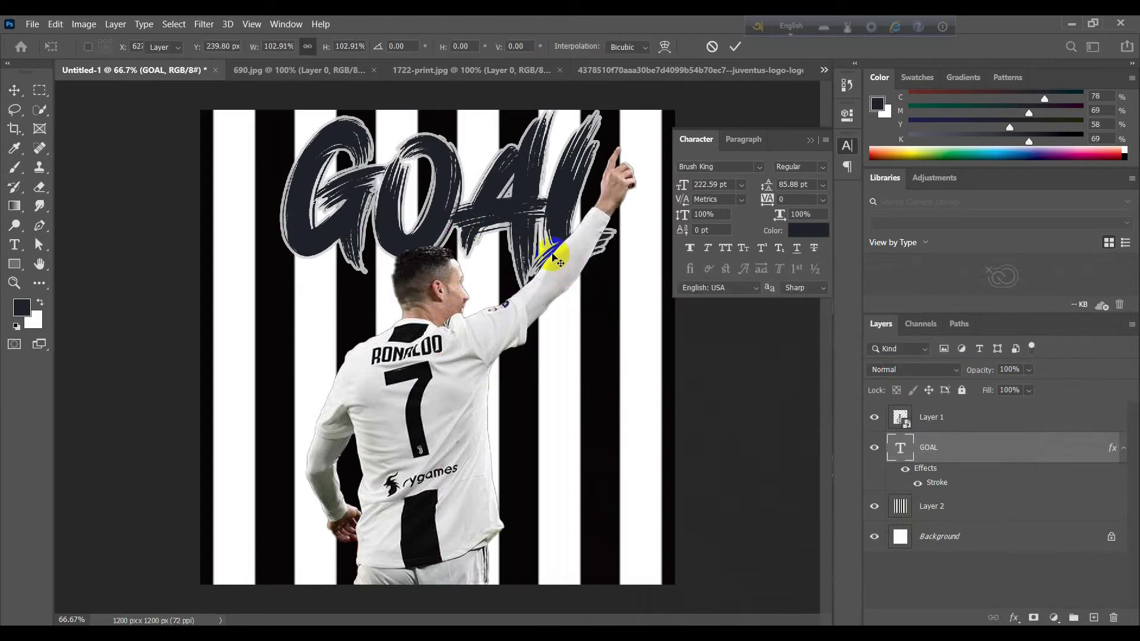
mouse_move(522, 209)
left_mouse_down()
mouse_move(534, 209)
mouse_move(260, 393)
mouse_move(287, 394)
left_mouse_up()
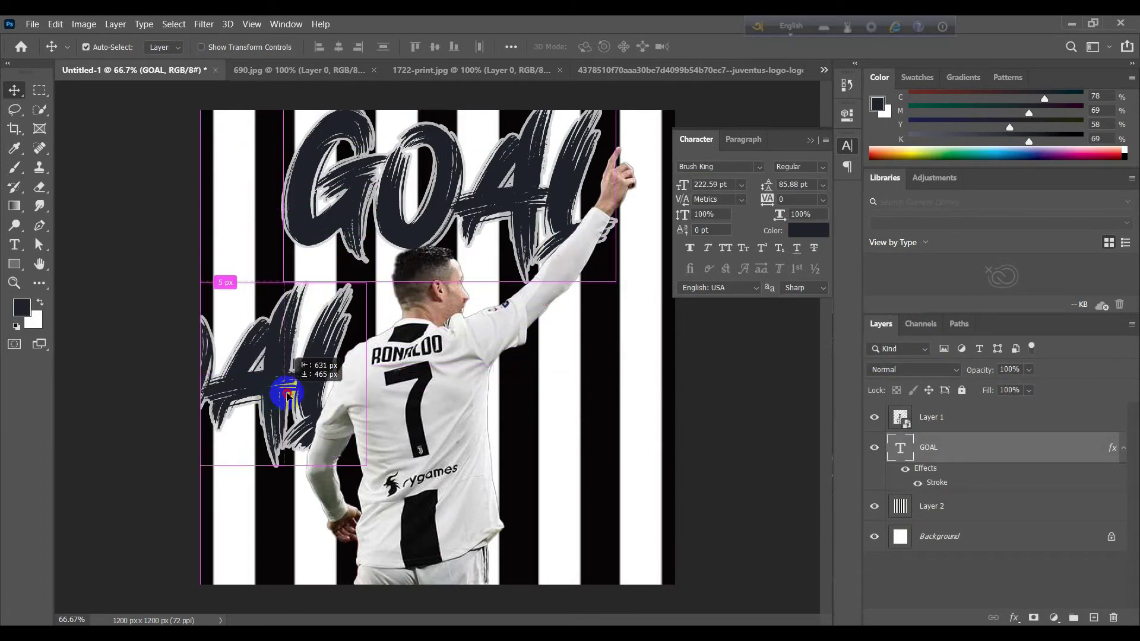
mouse_move(287, 394)
left_mouse_down()
mouse_move(543, 432)
mouse_move(766, 402)
mouse_move(764, 393)
left_mouse_up()
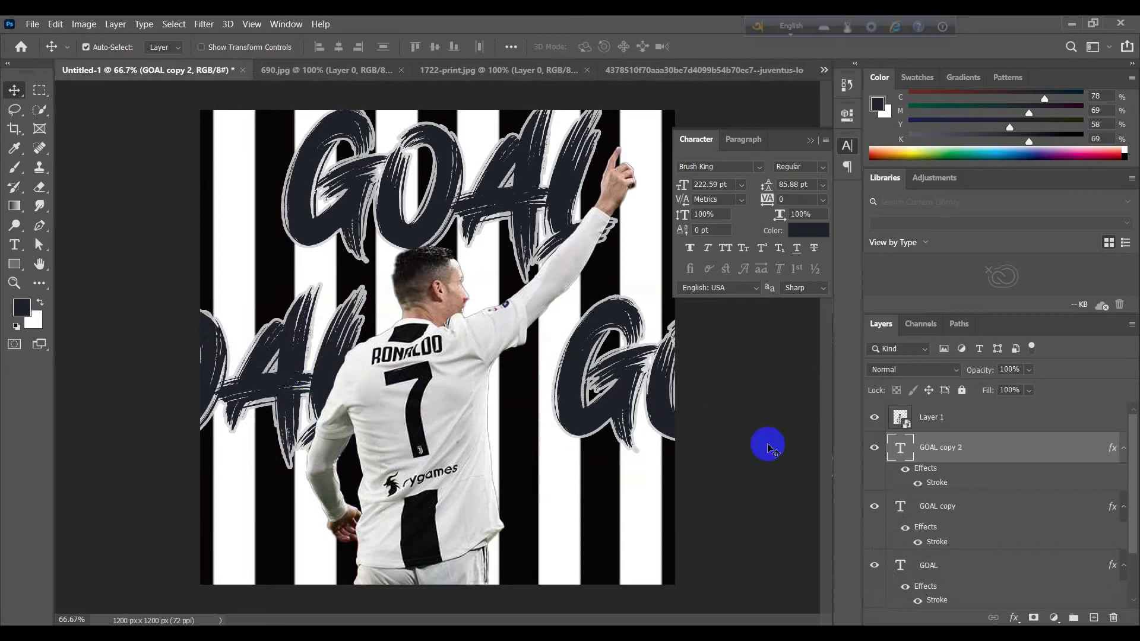
left_click_drag(287, 392, 289, 396)
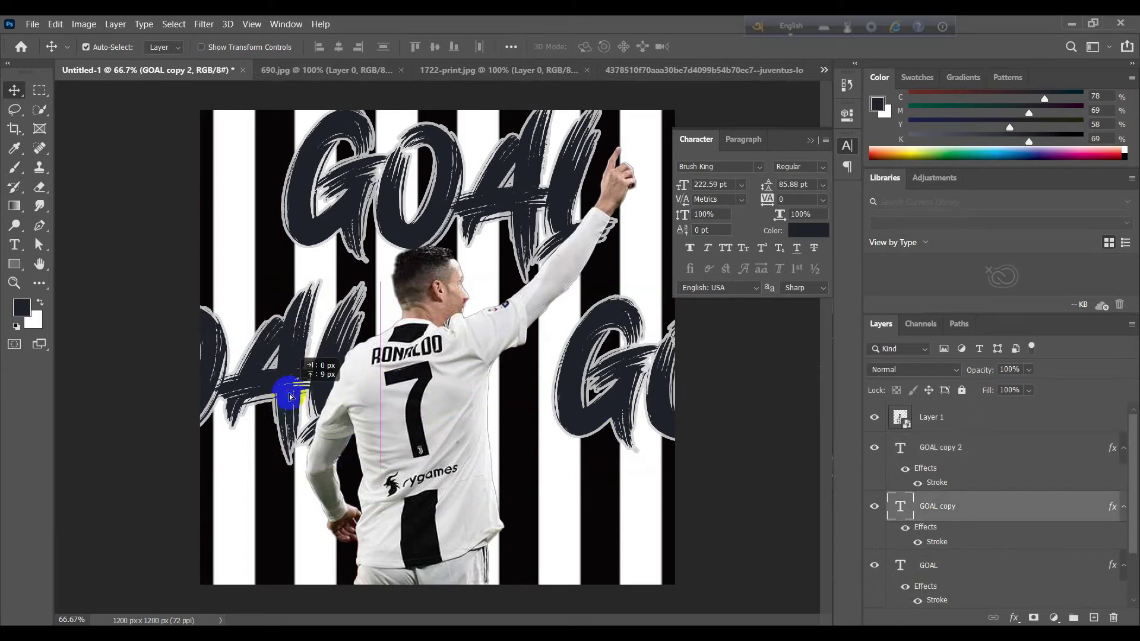
left_click(622, 398)
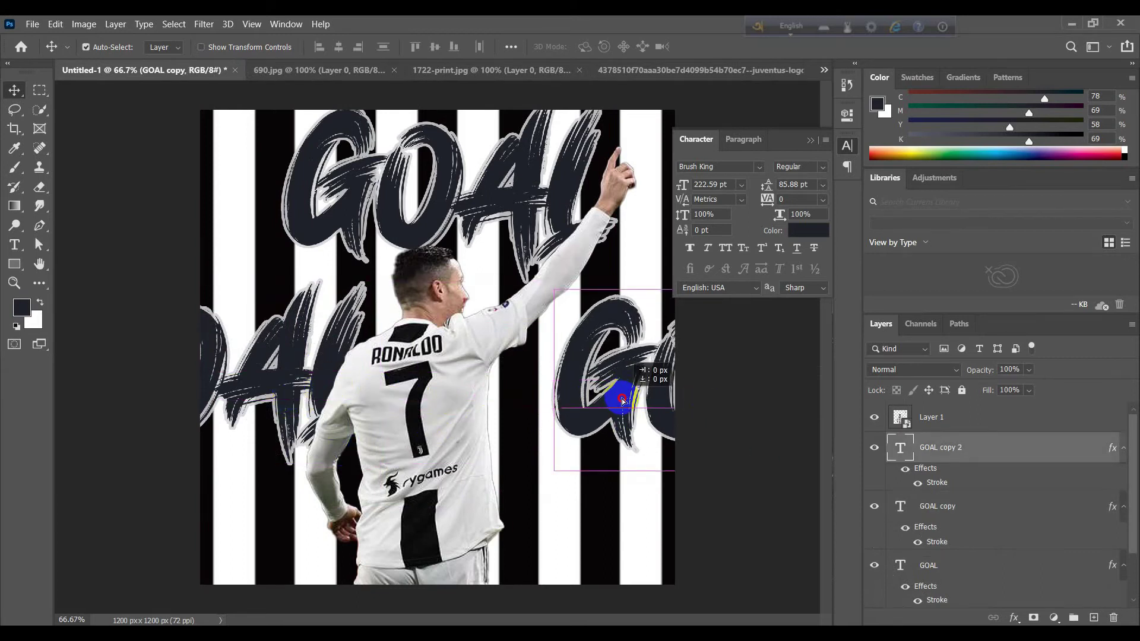
left_click_drag(496, 214, 504, 221)
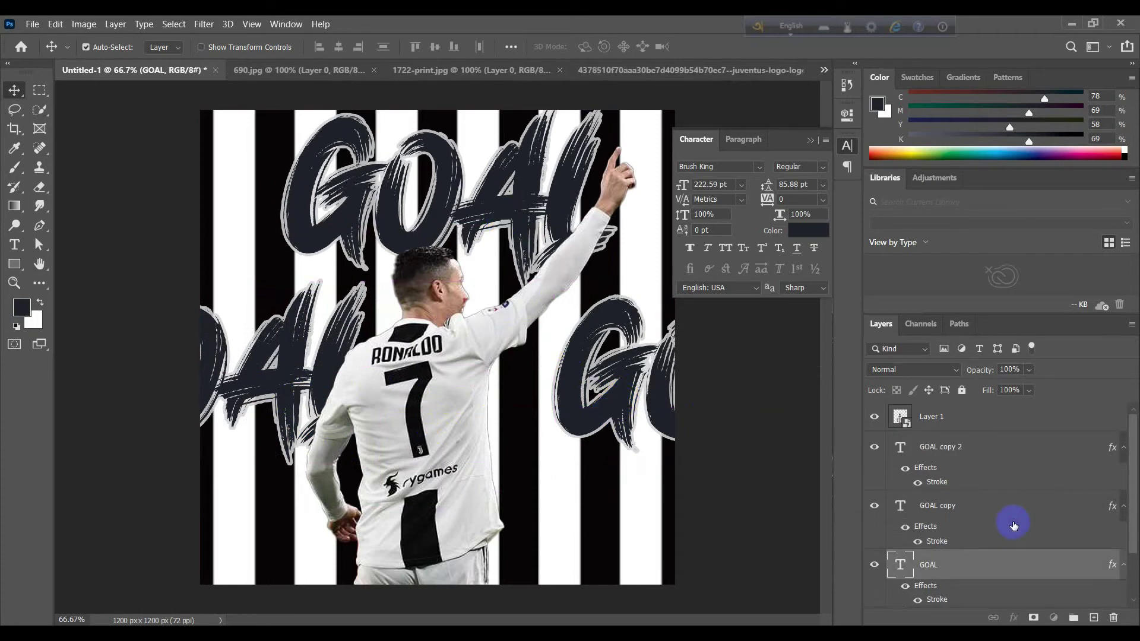
left_click(1014, 526)
left_click(1093, 618)
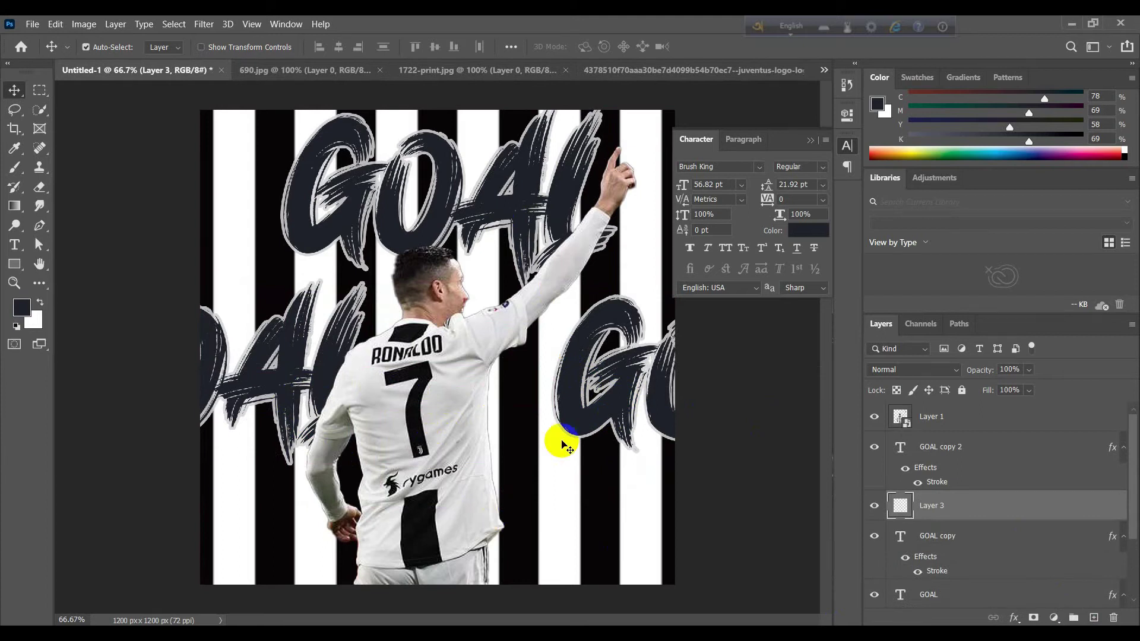
Step: Draw a jersey-grey-to-transparent gradient upward from the poster bottom on Layer 3
left_click(14, 206)
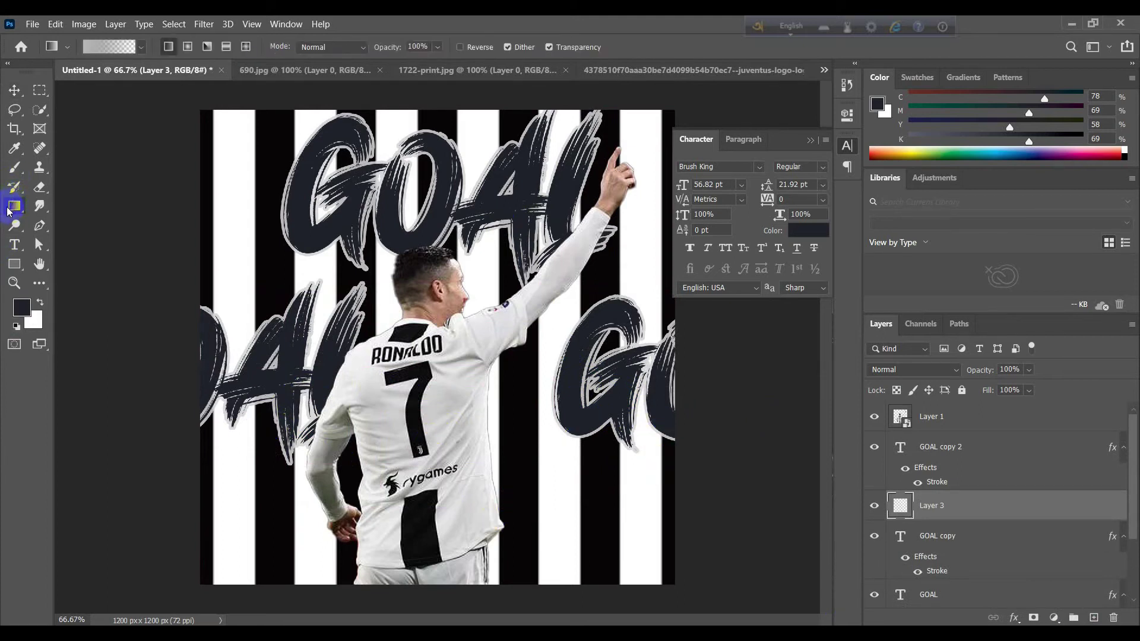
left_click(119, 48)
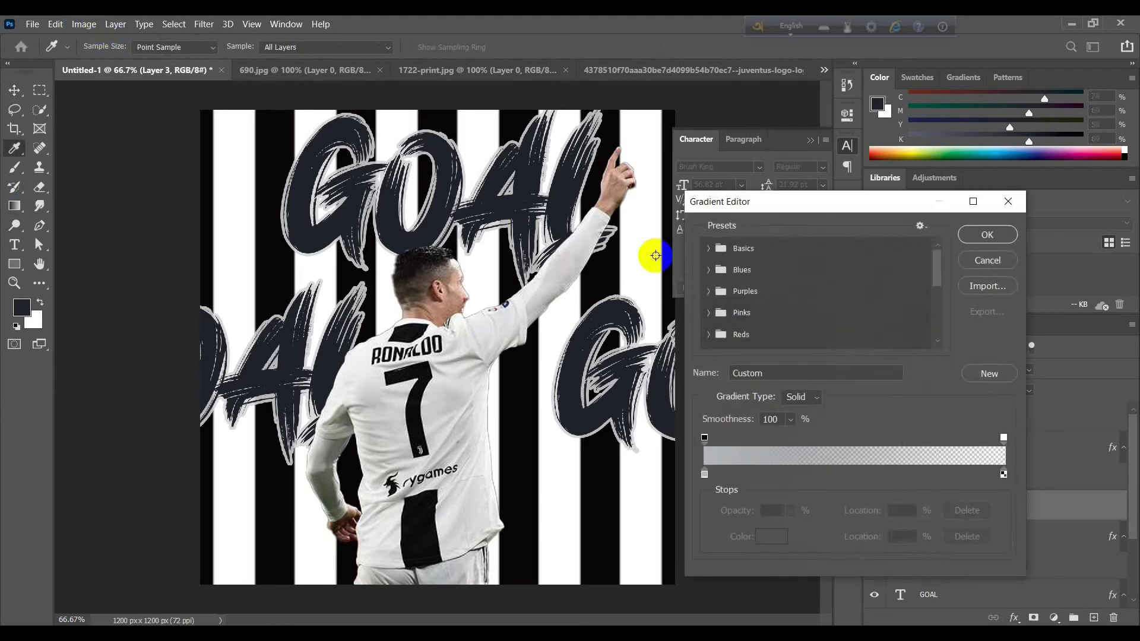
double_click(705, 473)
left_click(460, 563)
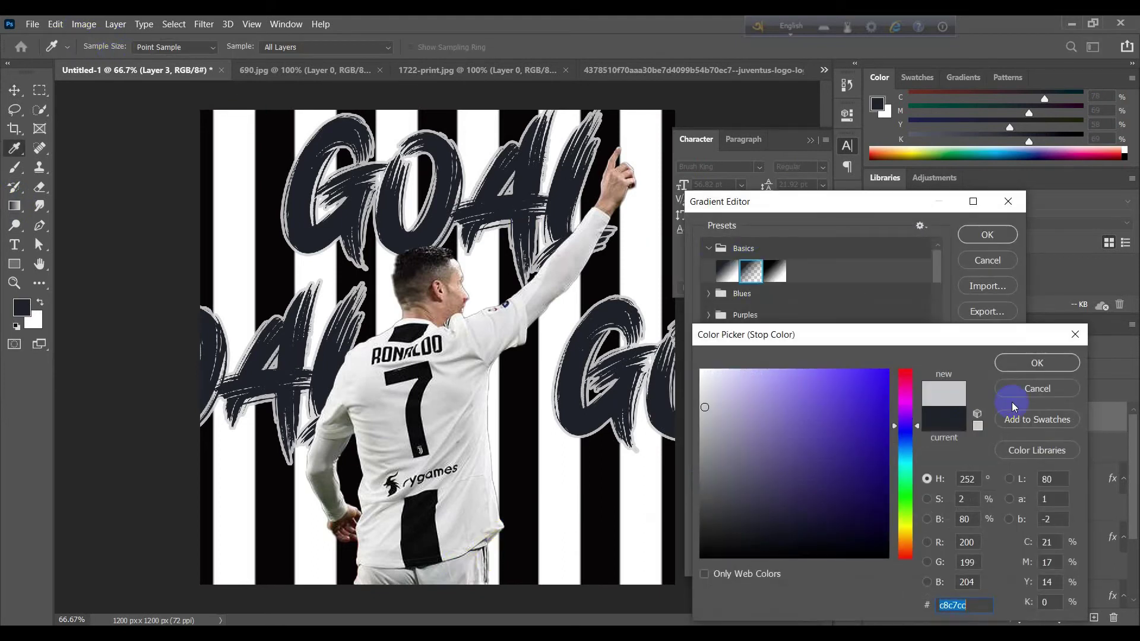
left_click(1038, 363)
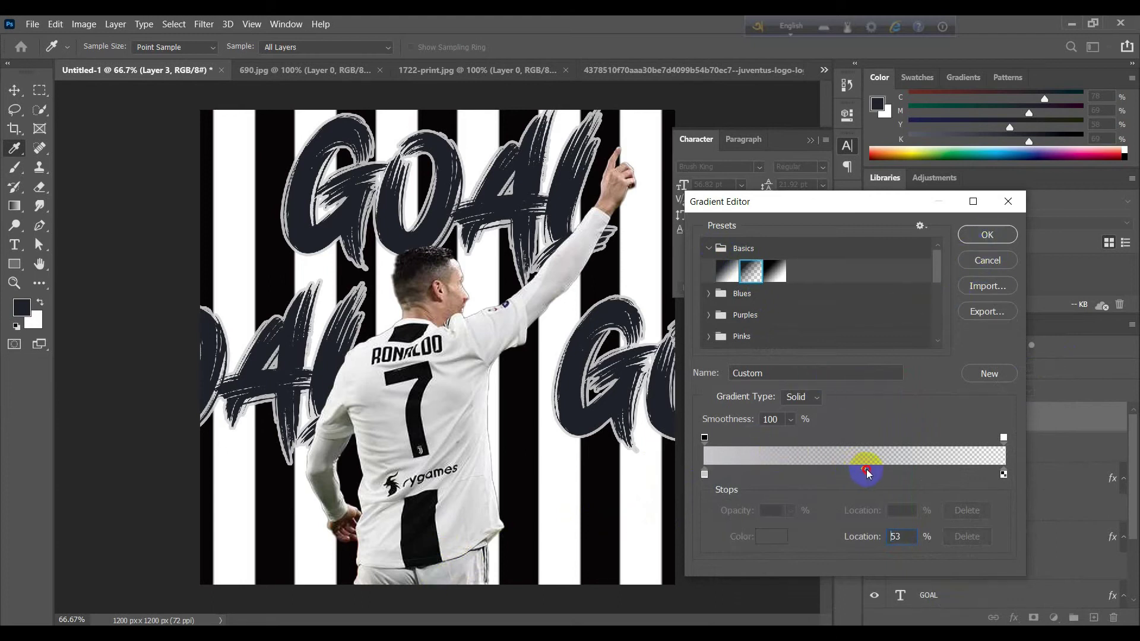
left_click_drag(708, 440, 733, 440)
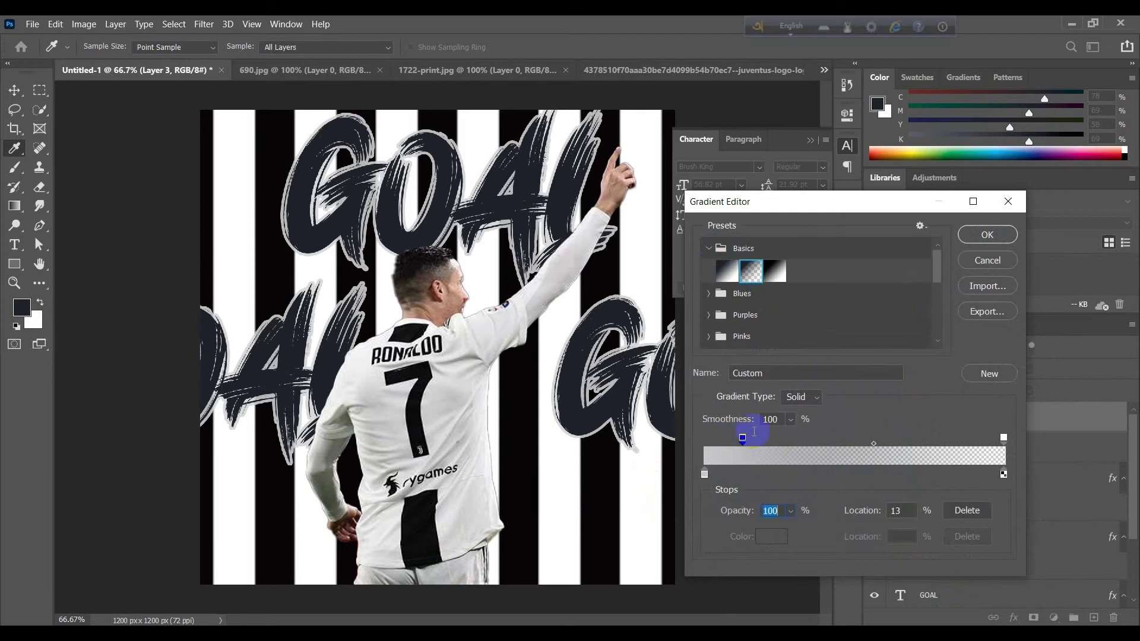
left_click(1012, 234)
left_click_drag(422, 595, 422, 417)
left_click_drag(434, 590, 435, 393)
Step: Redraw the grey gradient taller from the poster bottom
left_click(16, 89)
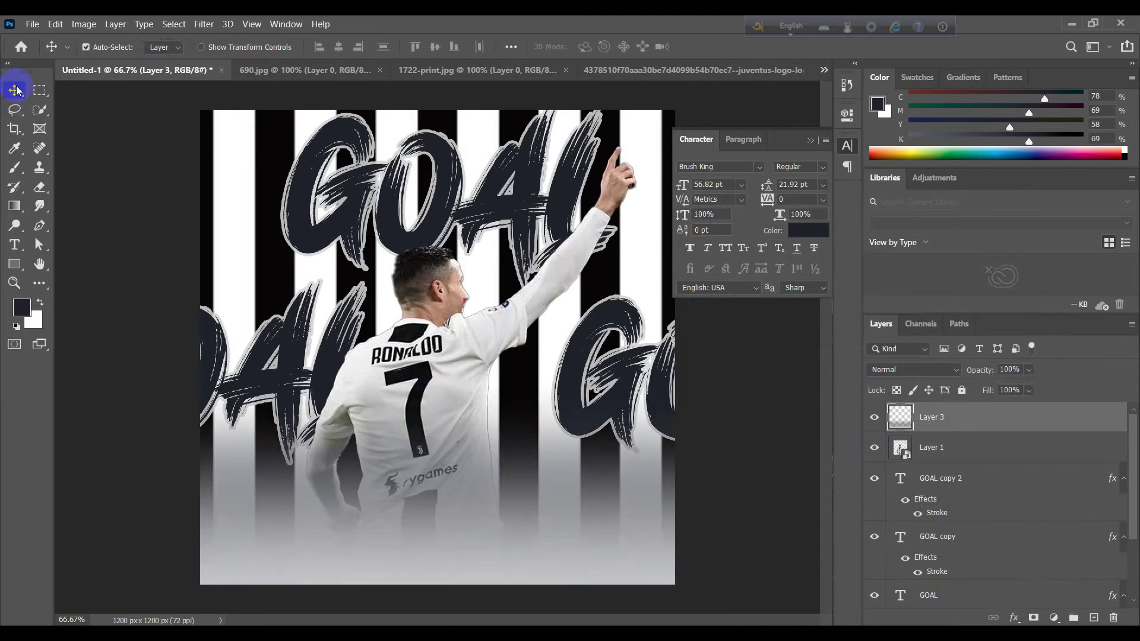
left_click(655, 621)
key("g")
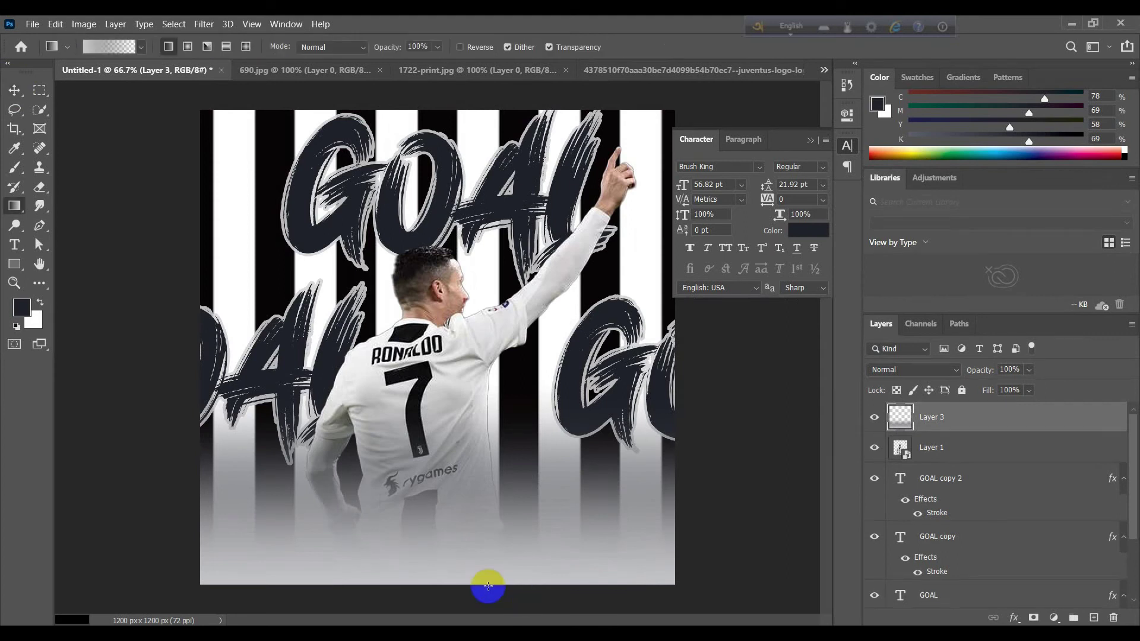
left_click_drag(436, 584, 436, 380)
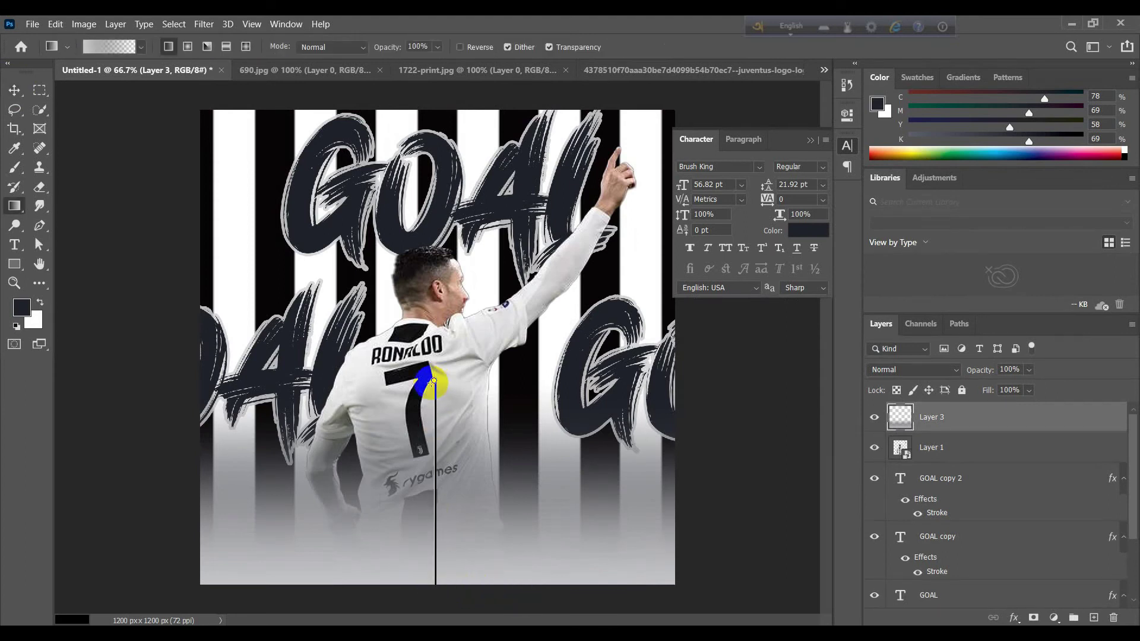
Step: Nudge the Ronaldo cut-out slightly up and to the right, then deselect it
left_click(15, 90)
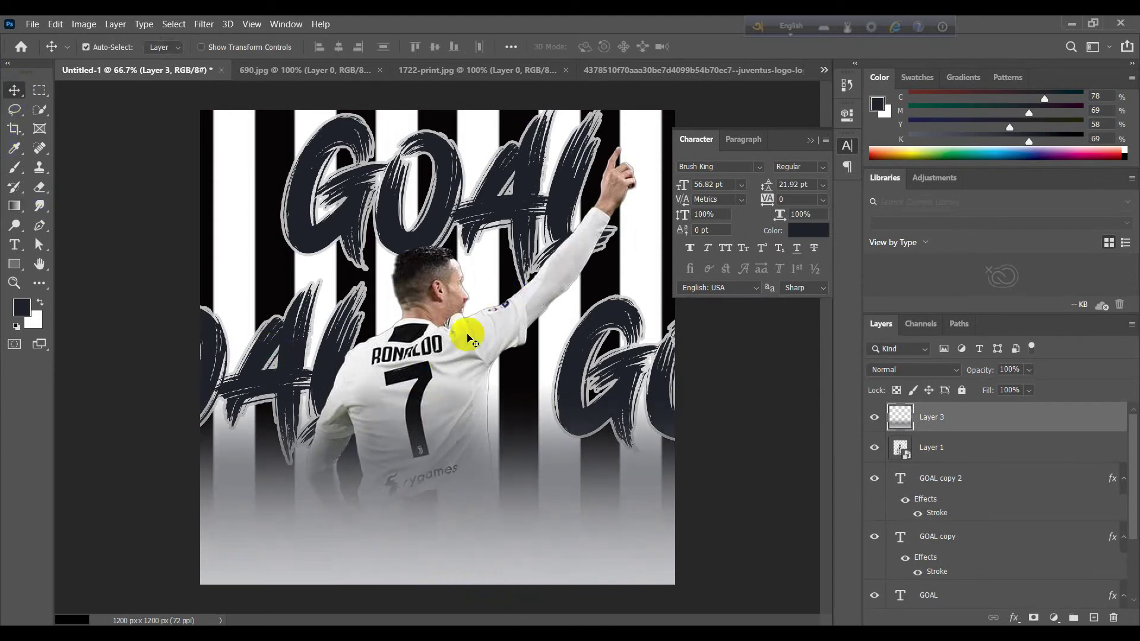
left_click_drag(459, 357, 469, 341)
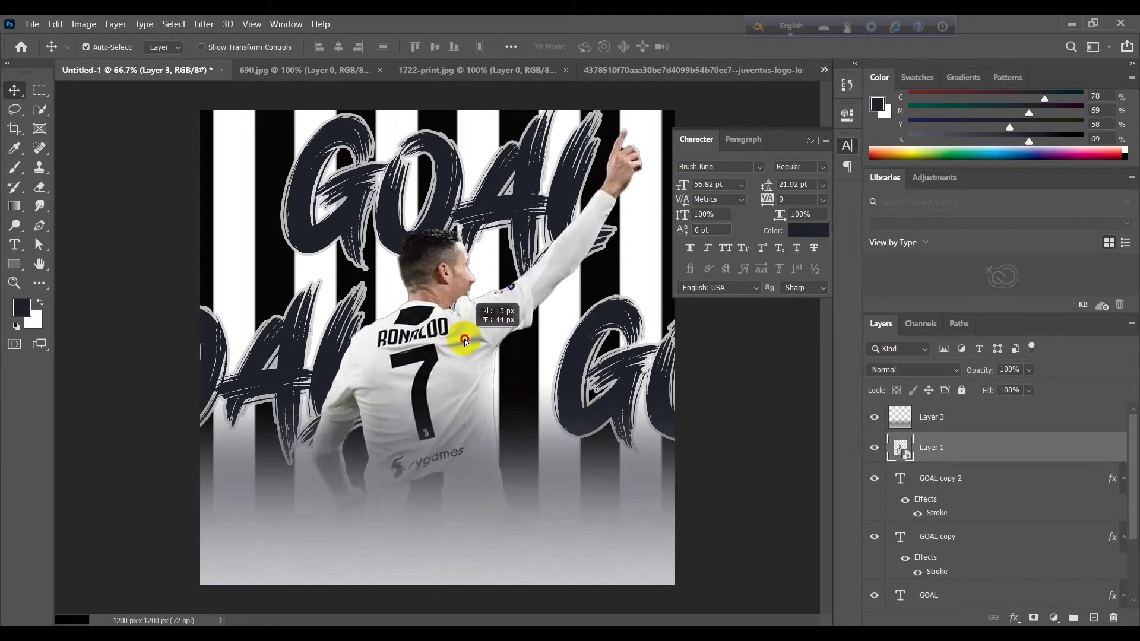
left_click_drag(469, 340, 466, 350)
left_click(748, 480)
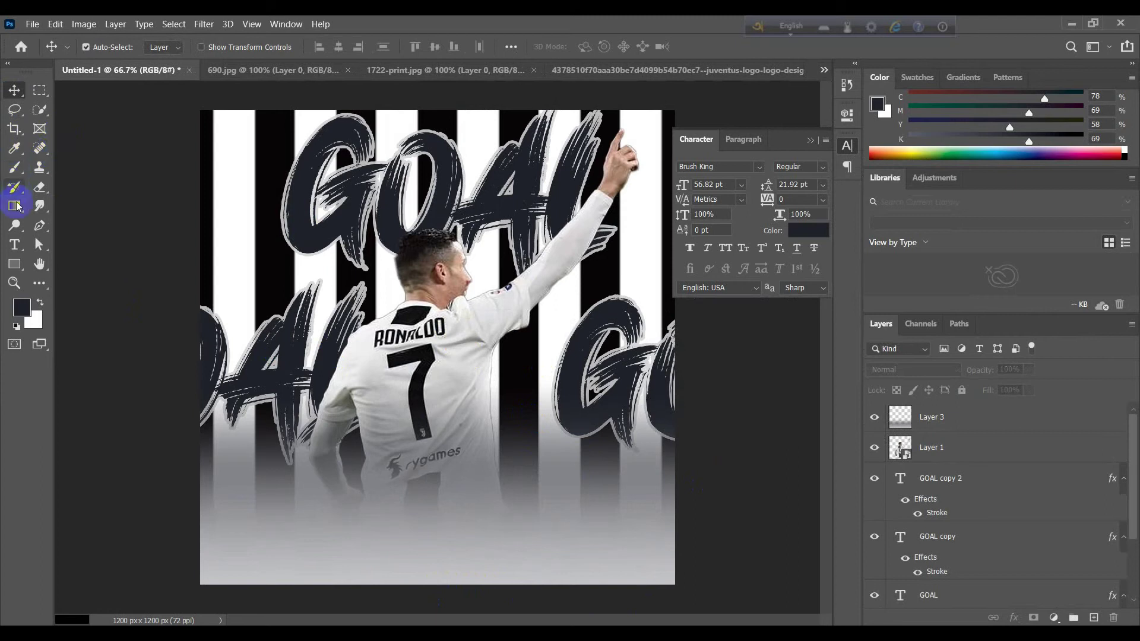
Step: Type the CRISTIANO RONALDO caption near the bottom of the poster
left_click(14, 245)
left_click(366, 554)
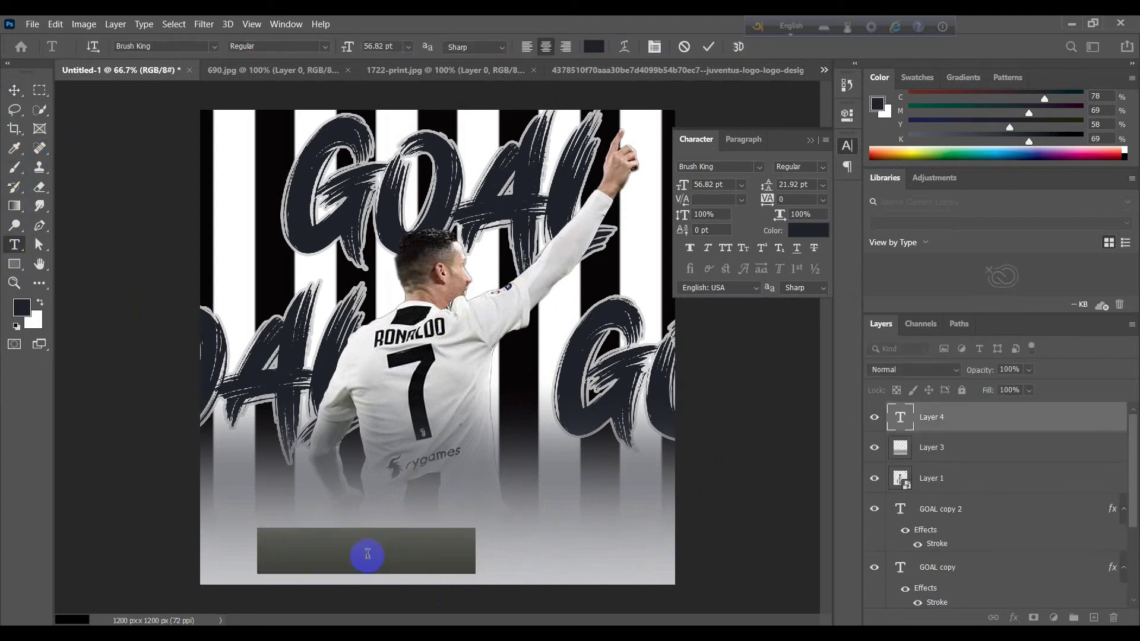
type("C")
type("ISTIANO RONLA")
key("BackSpace")
key("BackSpace")
type("ALDO")
left_click(14, 90)
left_click_drag(456, 551, 501, 547)
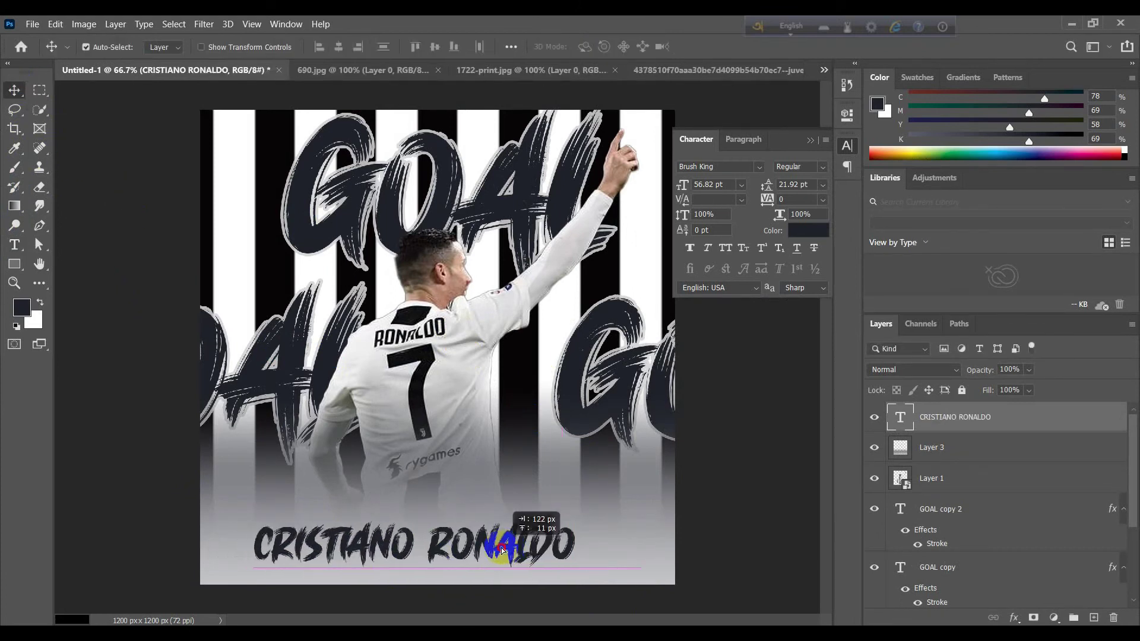
key("t")
left_click(569, 551)
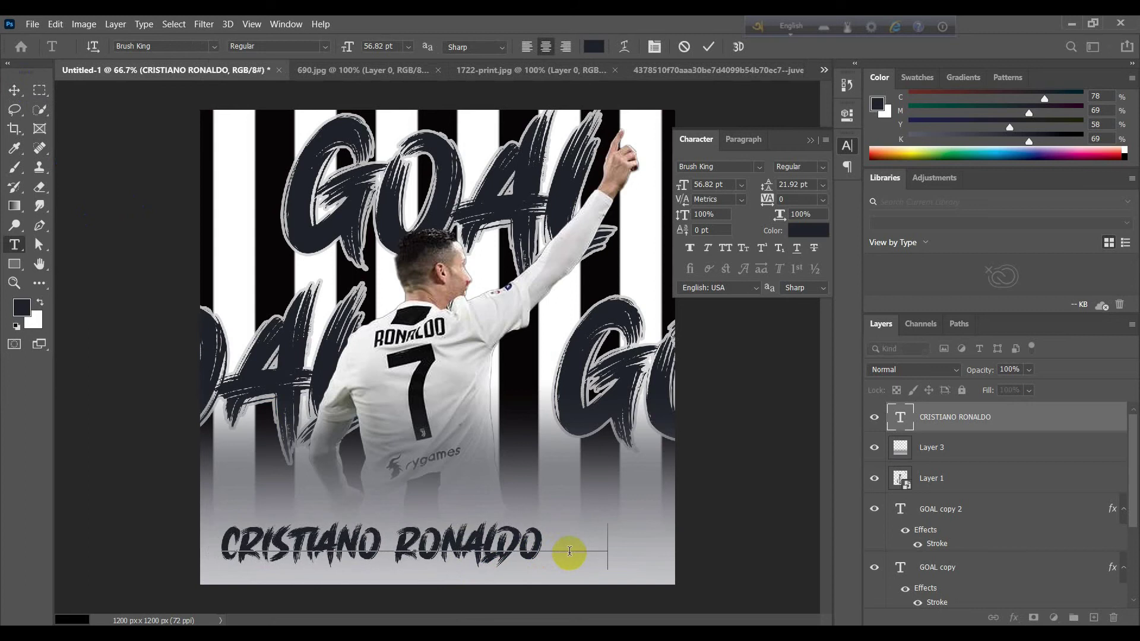
left_click(14, 90)
Step: Set the caption font to Poppins Black and shift it toward the centre
left_click(719, 167)
type("POP")
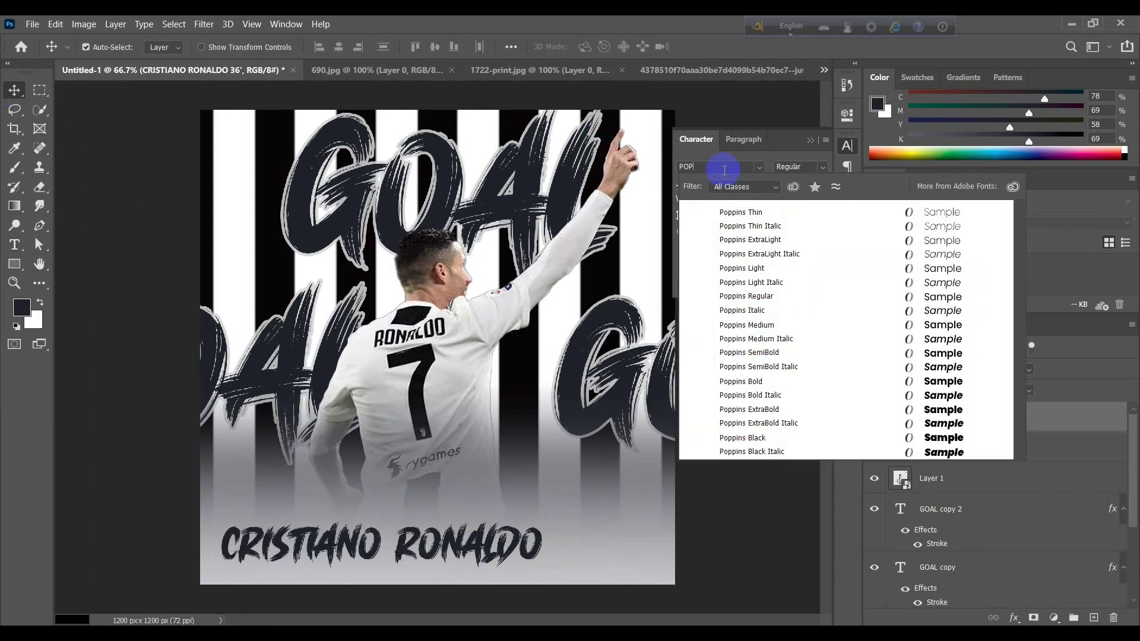
left_click(757, 439)
left_click_drag(460, 551, 483, 552)
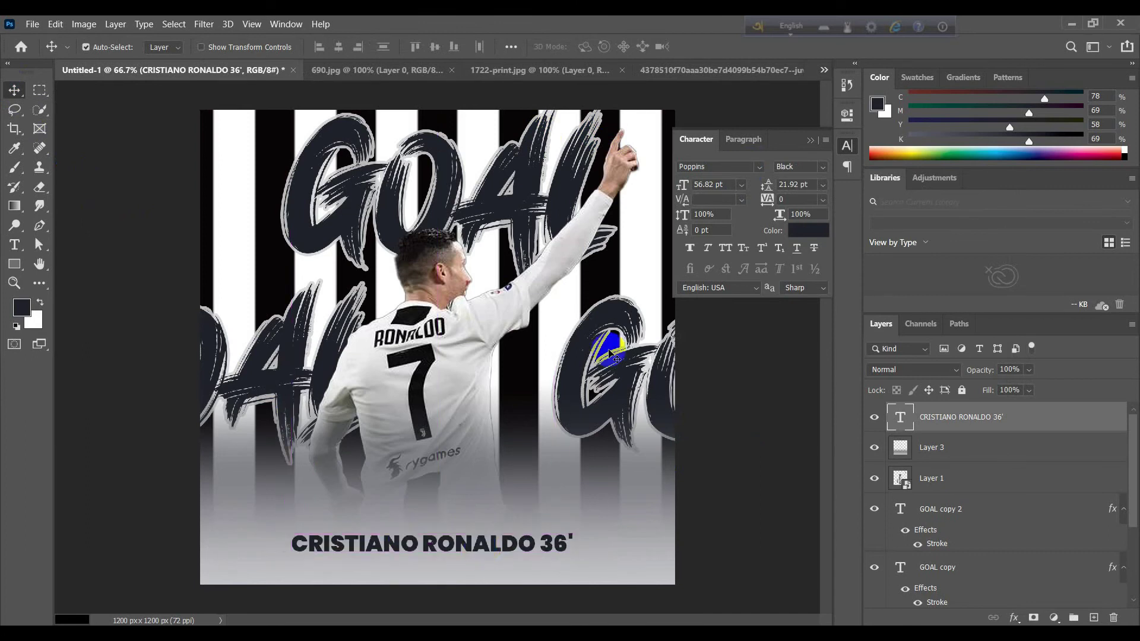
Step: Set the word CRISTIANO to Light weight and centre the caption horizontally
left_click(14, 244)
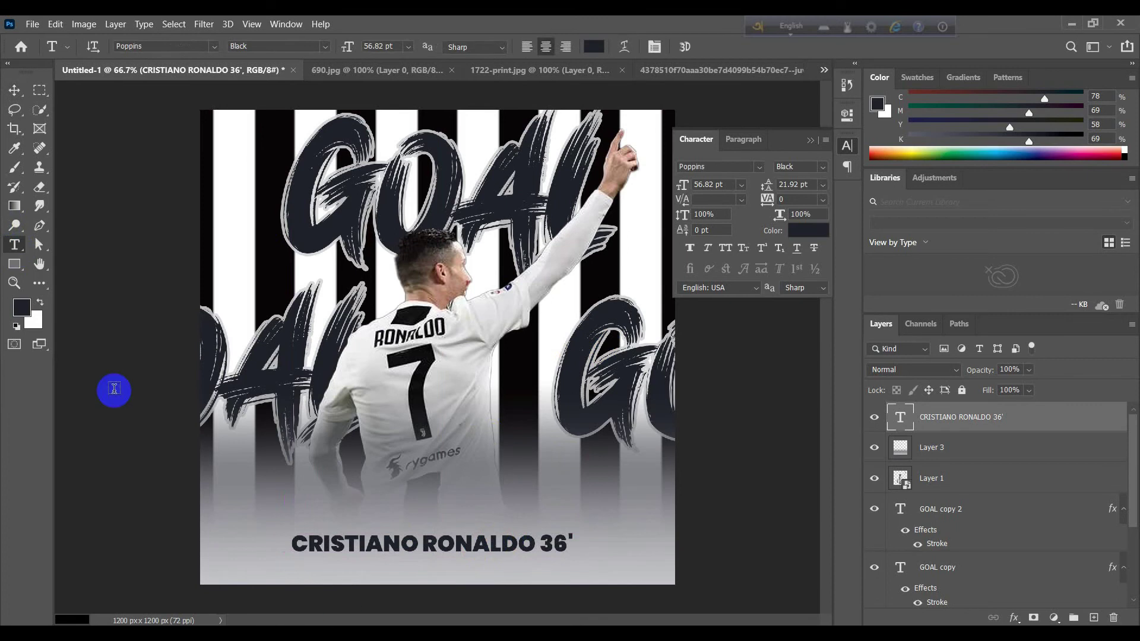
mouse_move(414, 544)
left_mouse_down()
mouse_move(302, 546)
mouse_move(301, 523)
left_mouse_up()
left_click(823, 173)
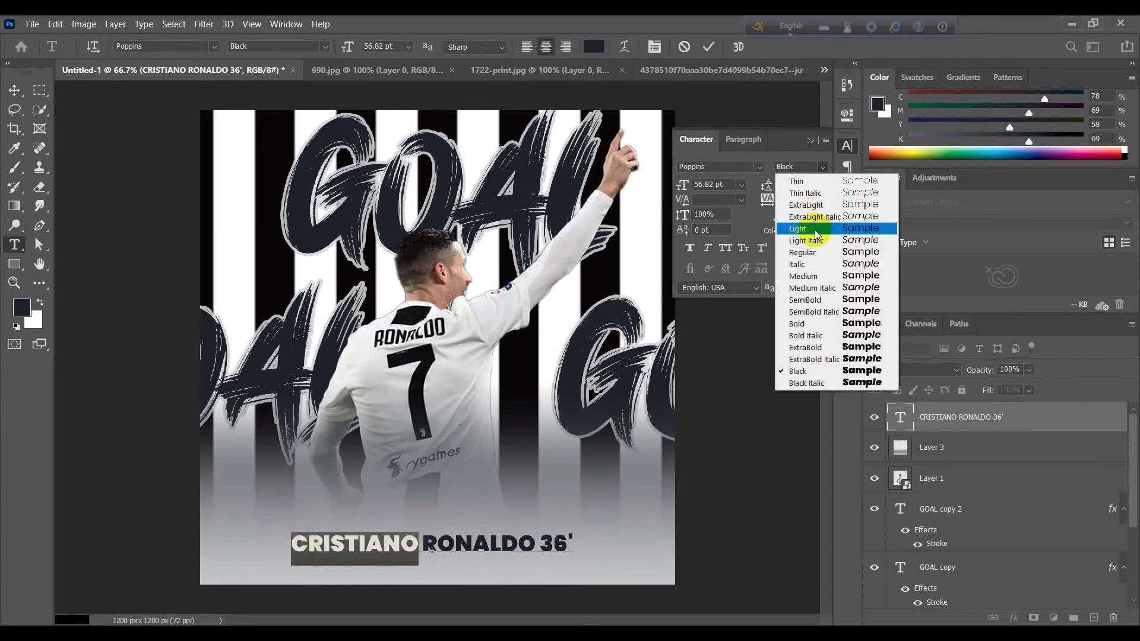
left_click(793, 233)
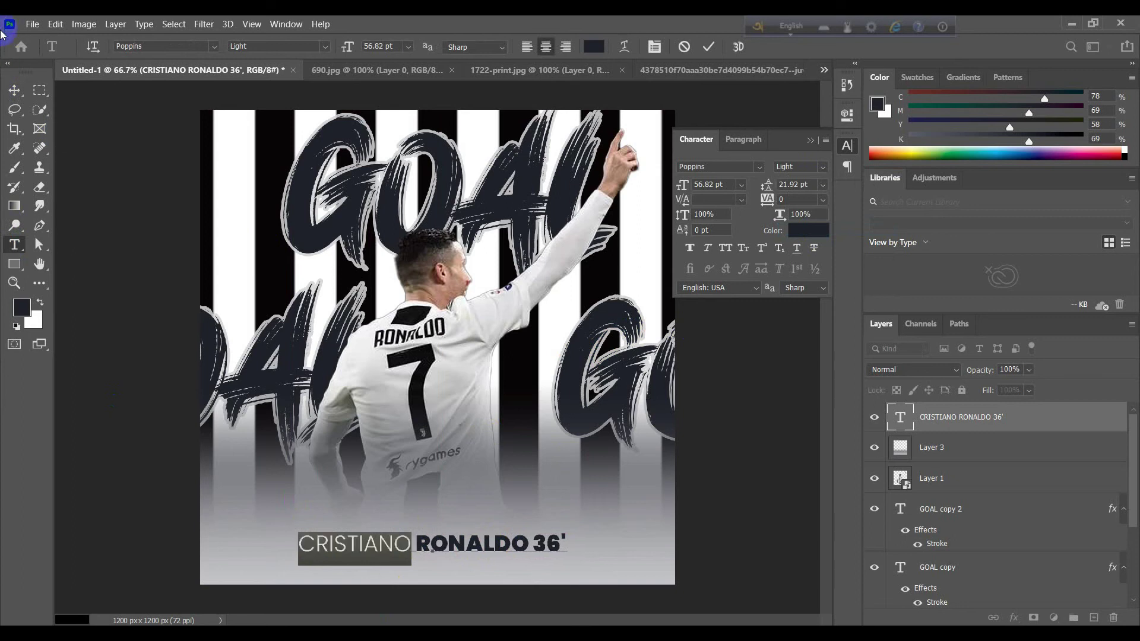
left_click(13, 90)
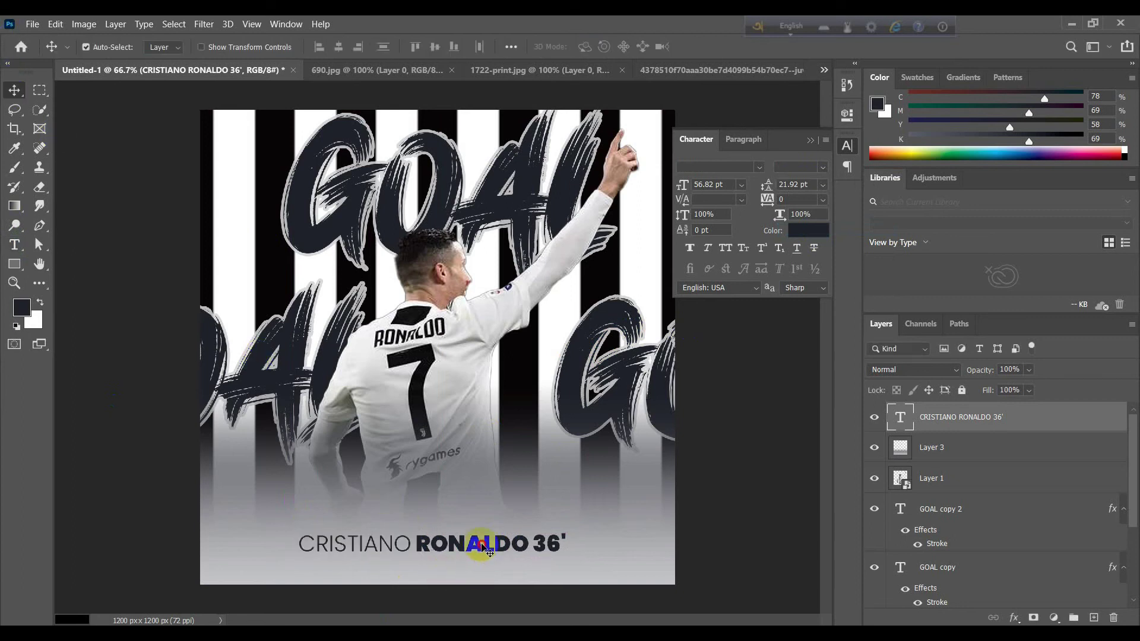
left_click_drag(482, 545, 482, 551)
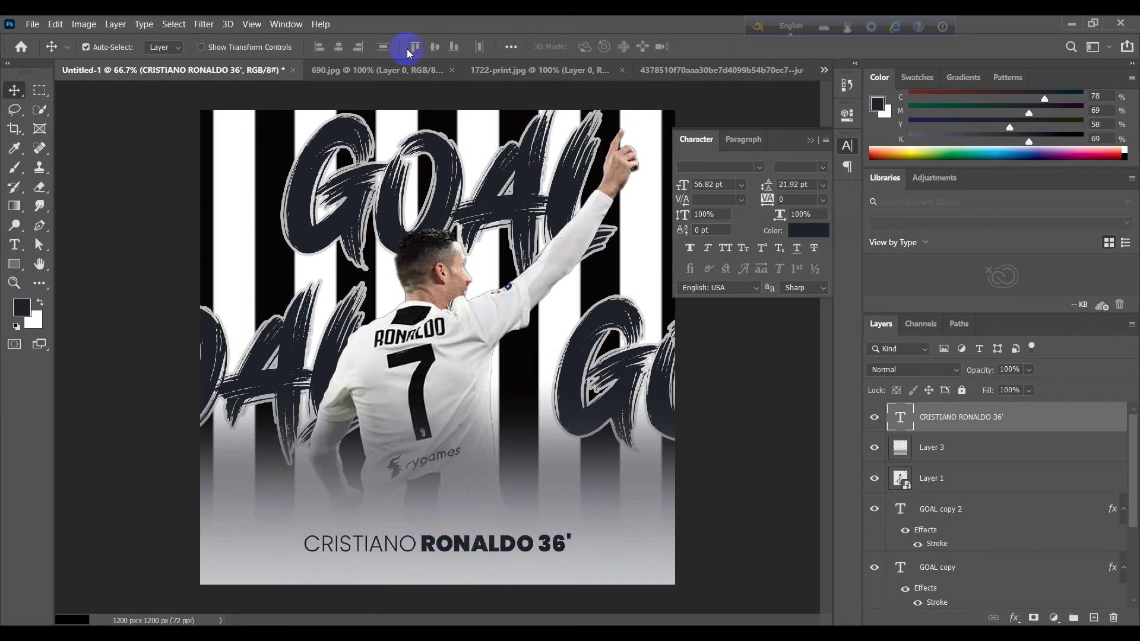
left_click(533, 70)
Step: Unlock the Juventus logo's background and drag the logo into the poster's bottom-right corner
left_click(321, 70)
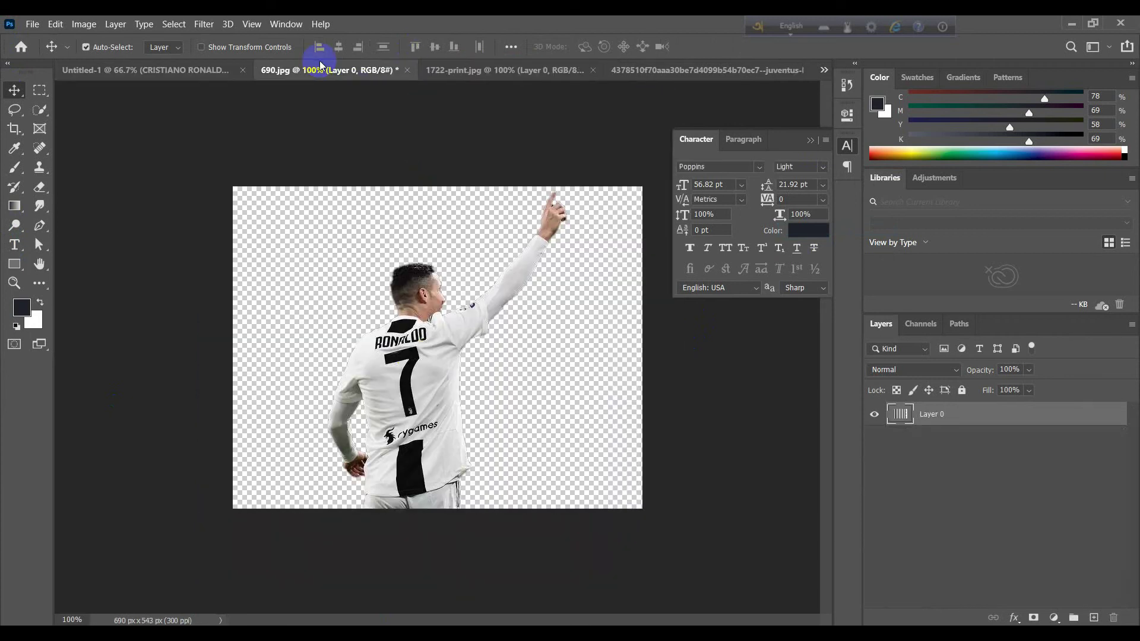
left_click(707, 66)
left_click_drag(425, 333, 461, 364)
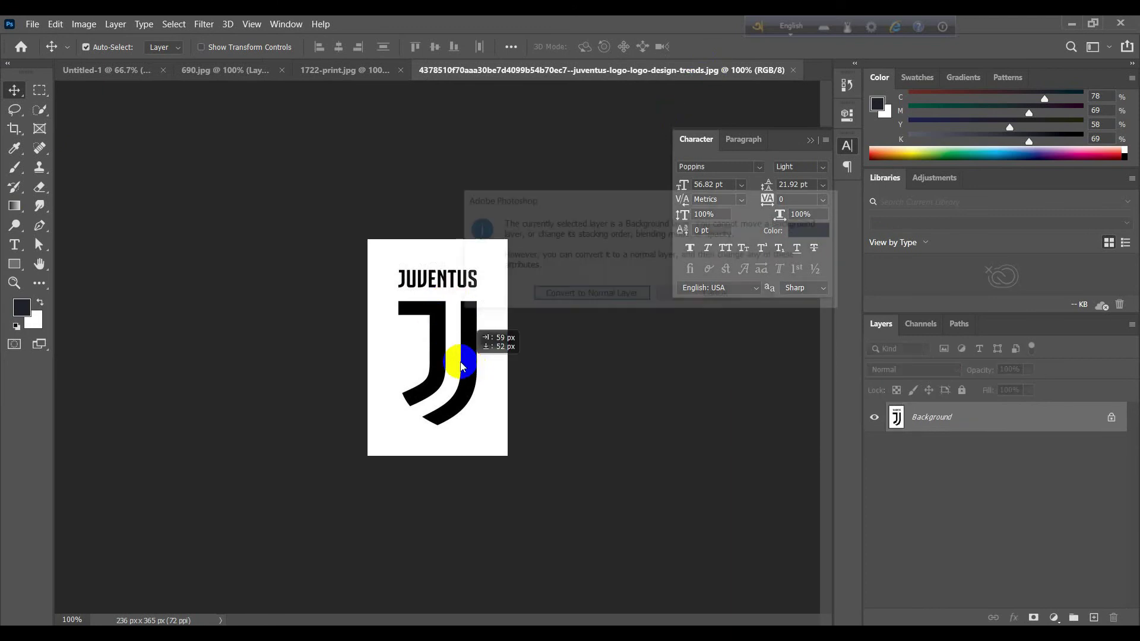
left_click(608, 295)
left_click_drag(501, 311, 124, 71)
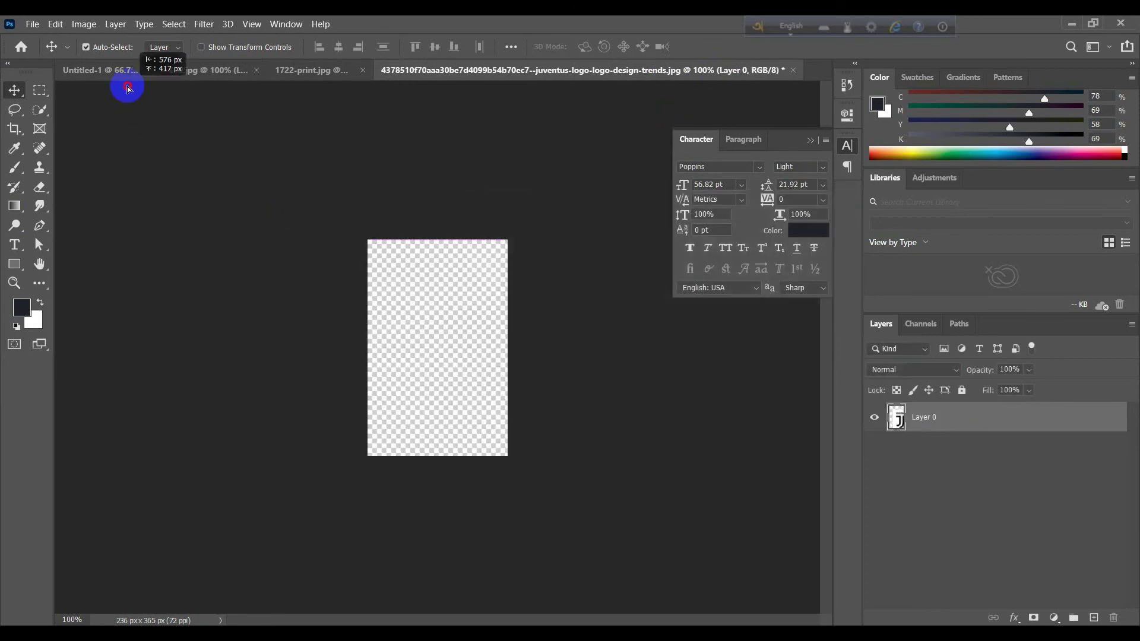
mouse_move(600, 490)
left_mouse_down()
mouse_move(650, 521)
mouse_move(650, 511)
left_mouse_up()
Step: Scale the logo down to about 61% and settle it in the bottom-right corner
key("ctrl+t")
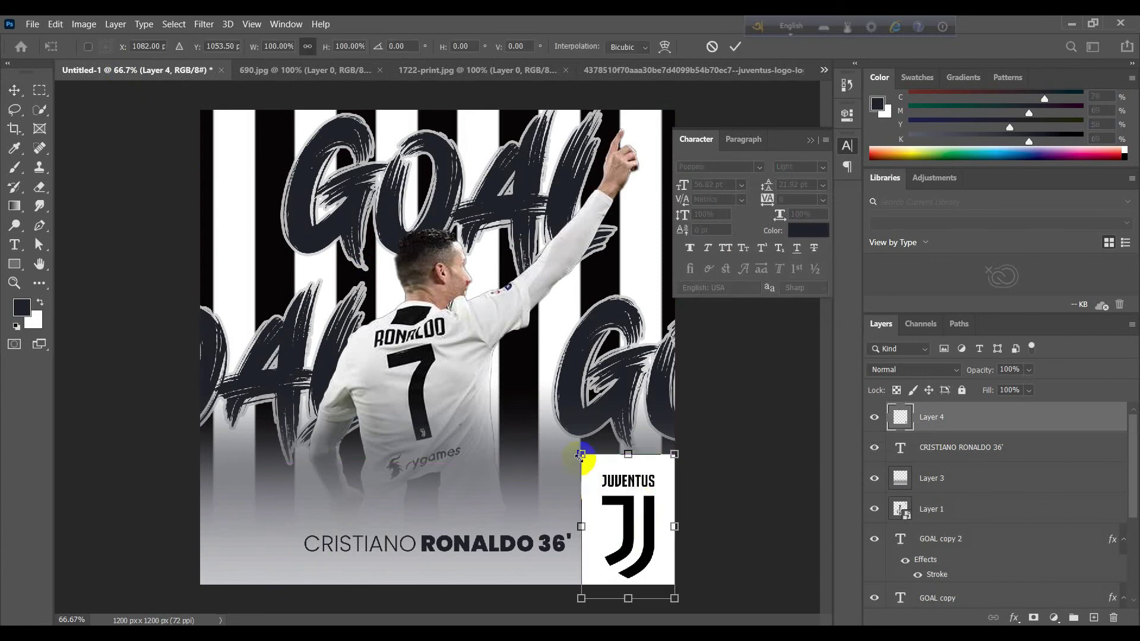
left_click_drag(582, 455, 610, 498)
left_click_drag(646, 547, 644, 541)
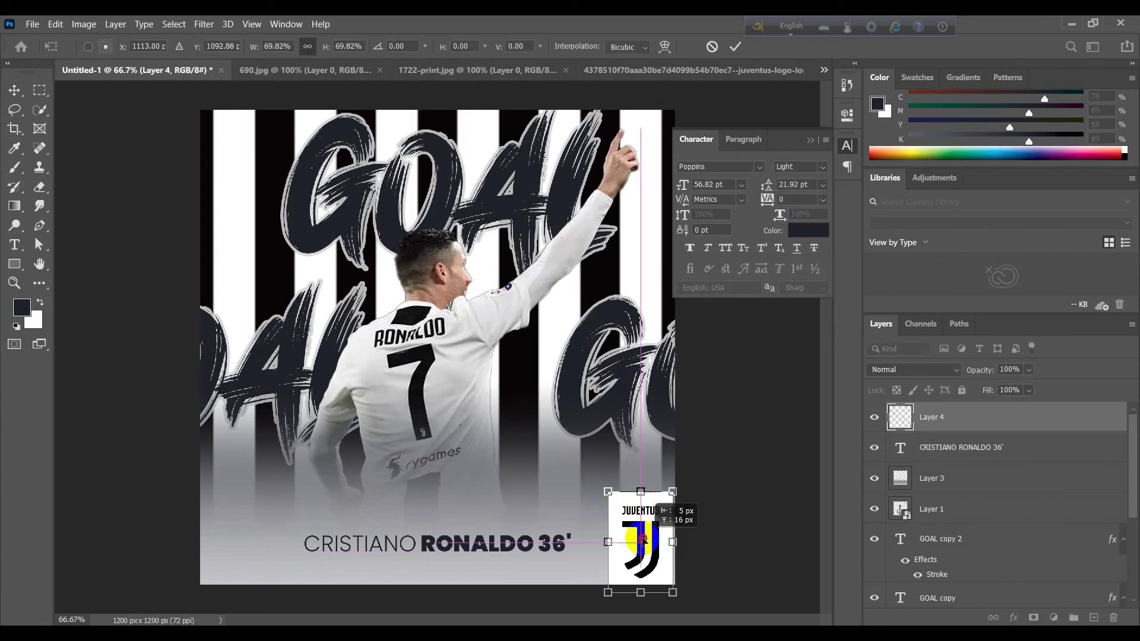
left_click_drag(612, 494, 616, 498)
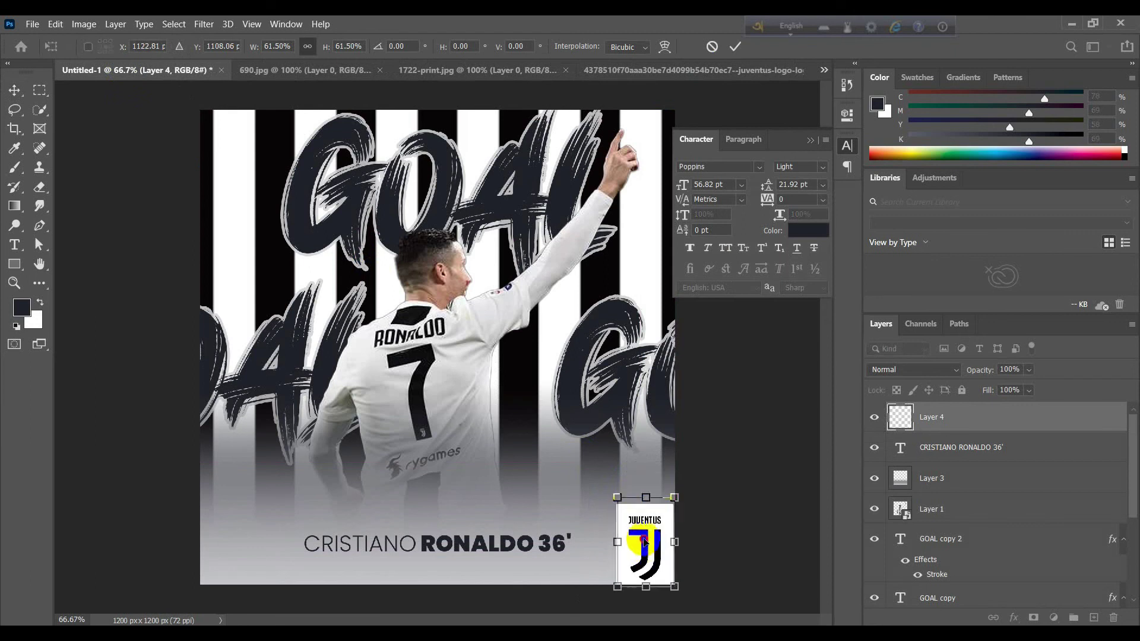
left_click_drag(638, 536, 644, 540)
key("Return")
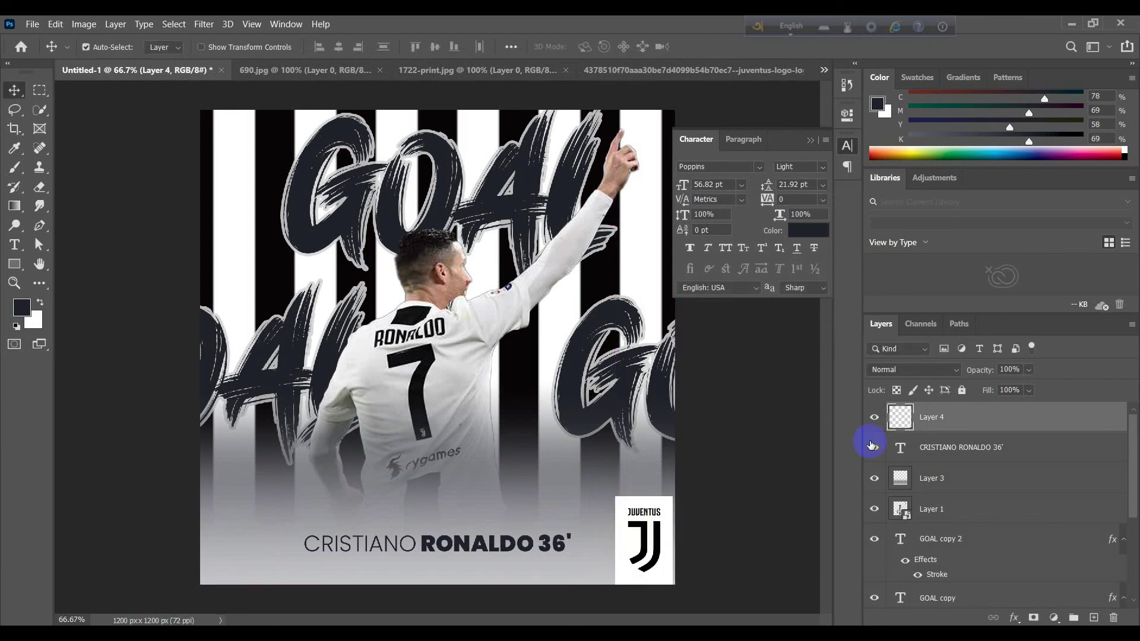
Step: Set Layer 4's blend mode to Multiply and shrink the logo slightly
left_click(931, 369)
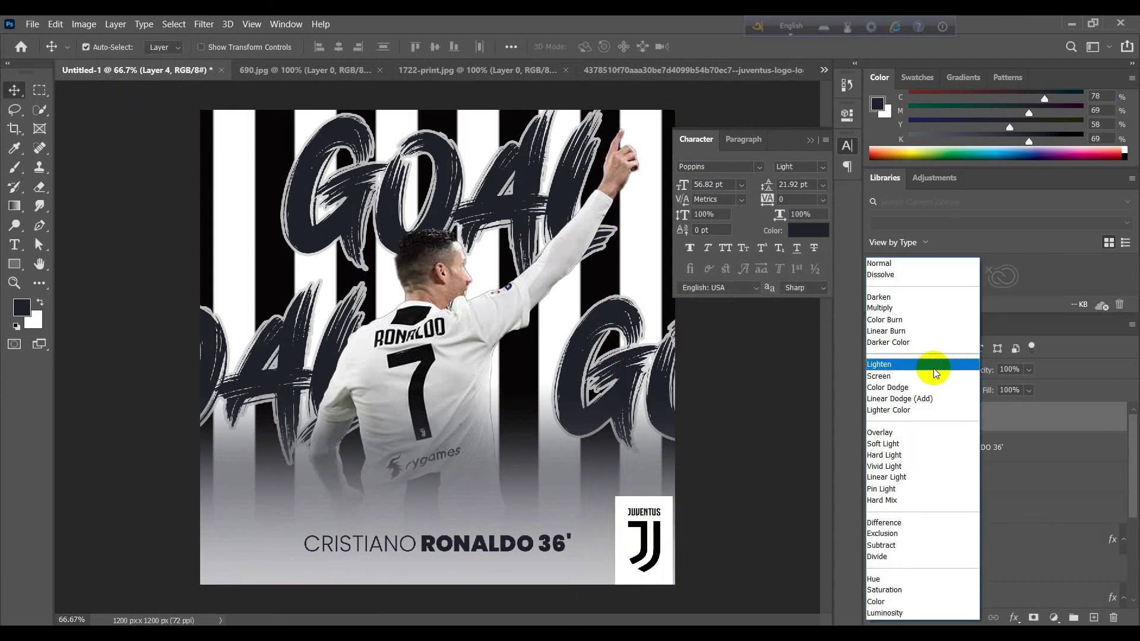
left_click(924, 309)
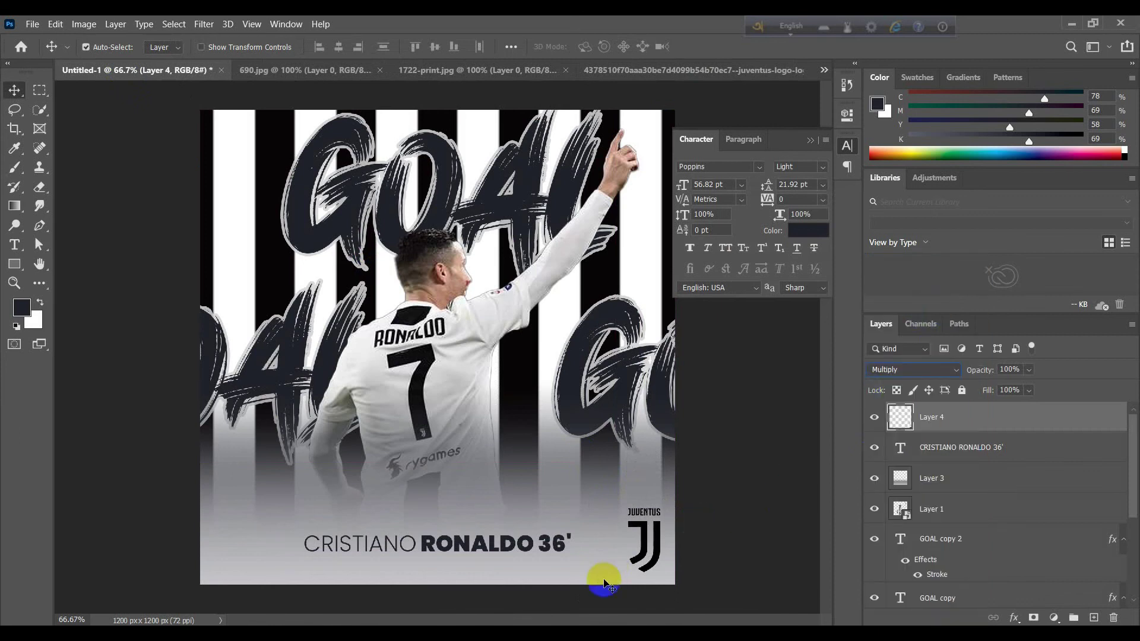
key("ctrl+t")
left_click_drag(616, 494, 637, 514)
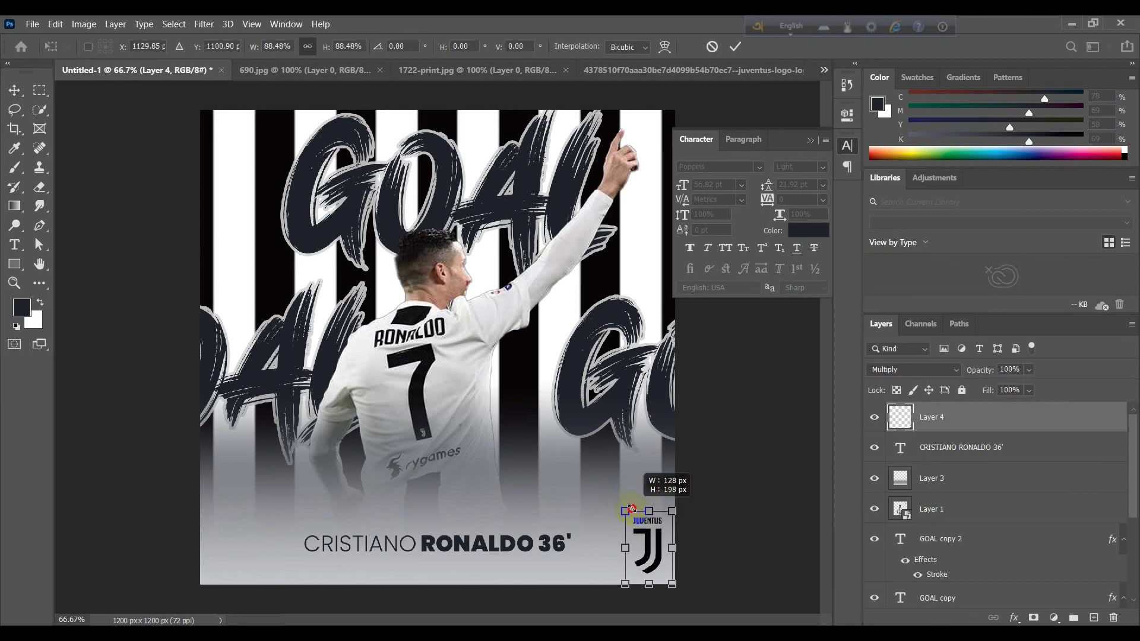
key("Return")
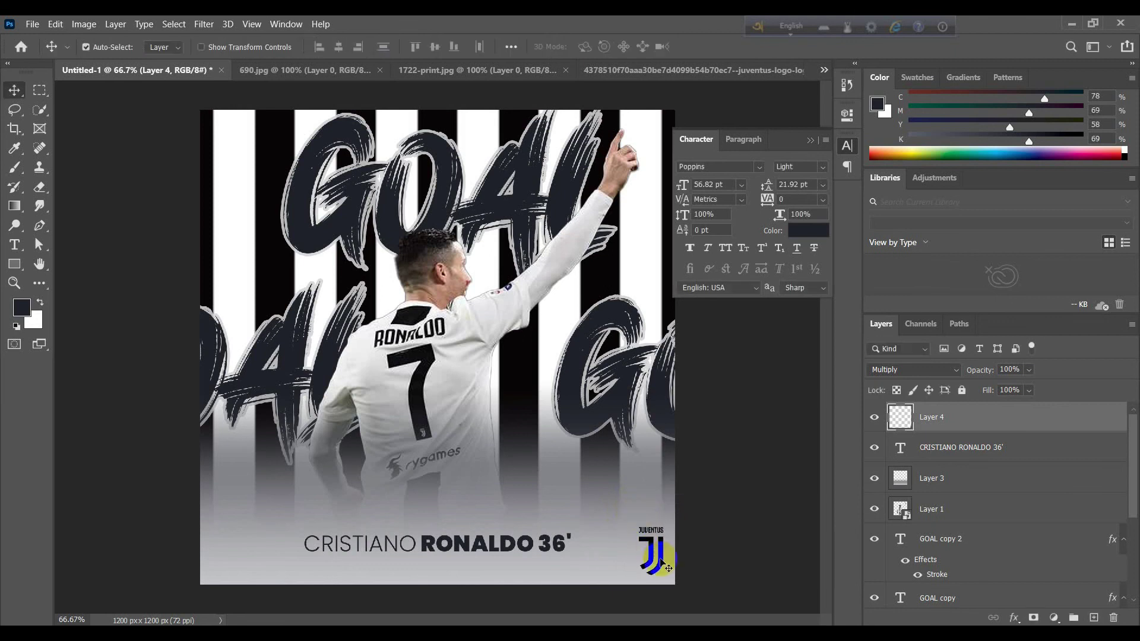
left_click(725, 483)
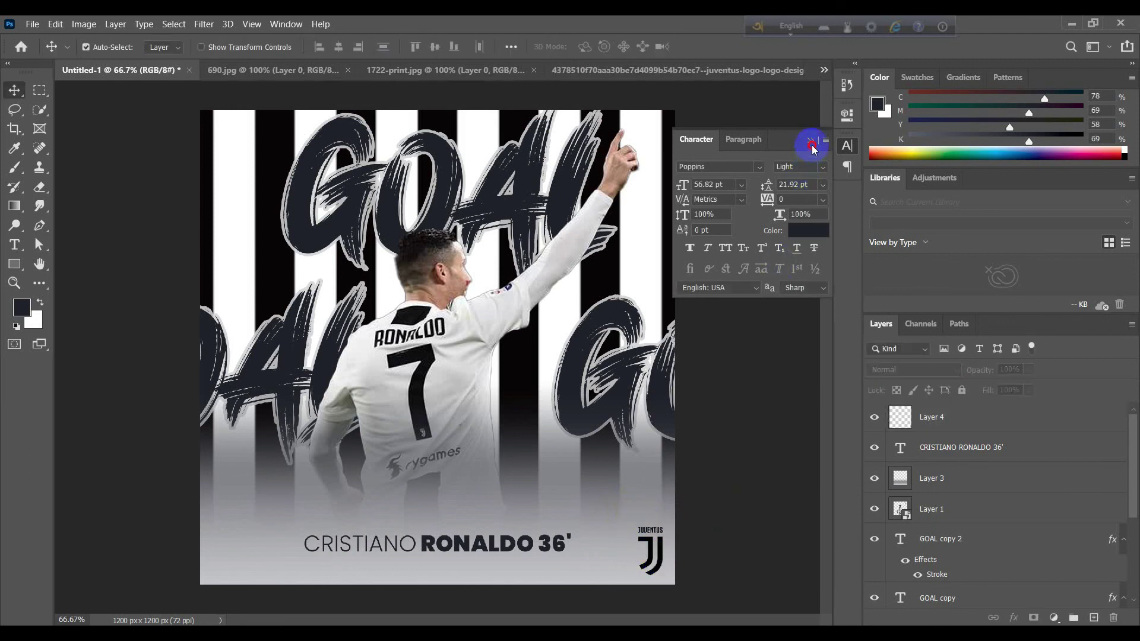
Step: Close the floating Character panel and zoom out
left_click_drag(813, 146, 811, 152)
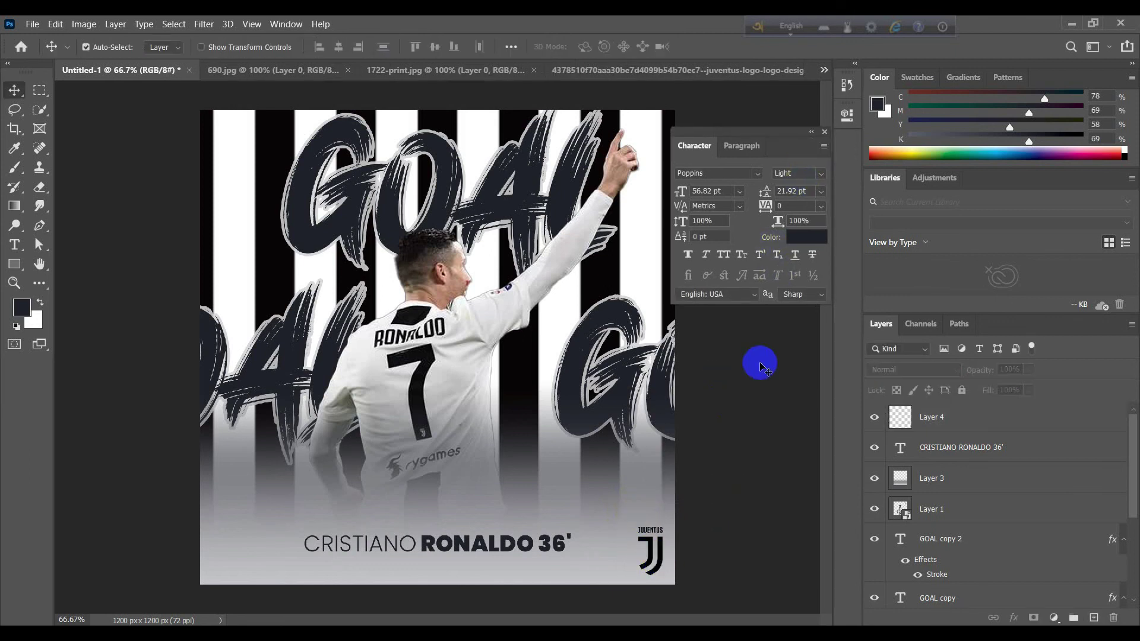
left_click(826, 132)
scroll(736, 305, "down", 1)
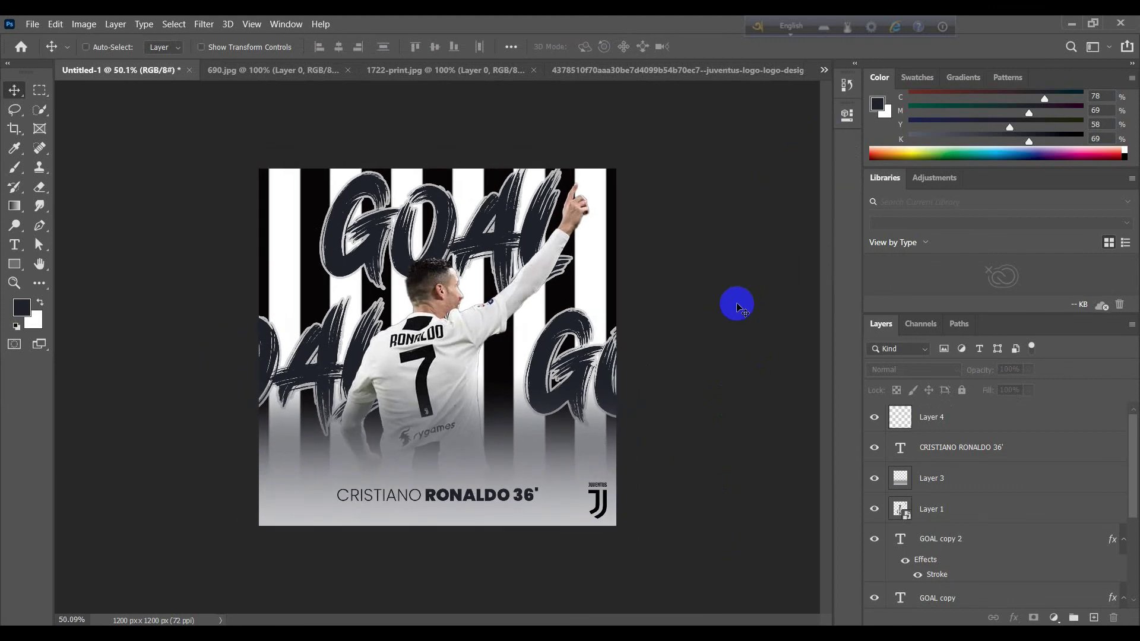